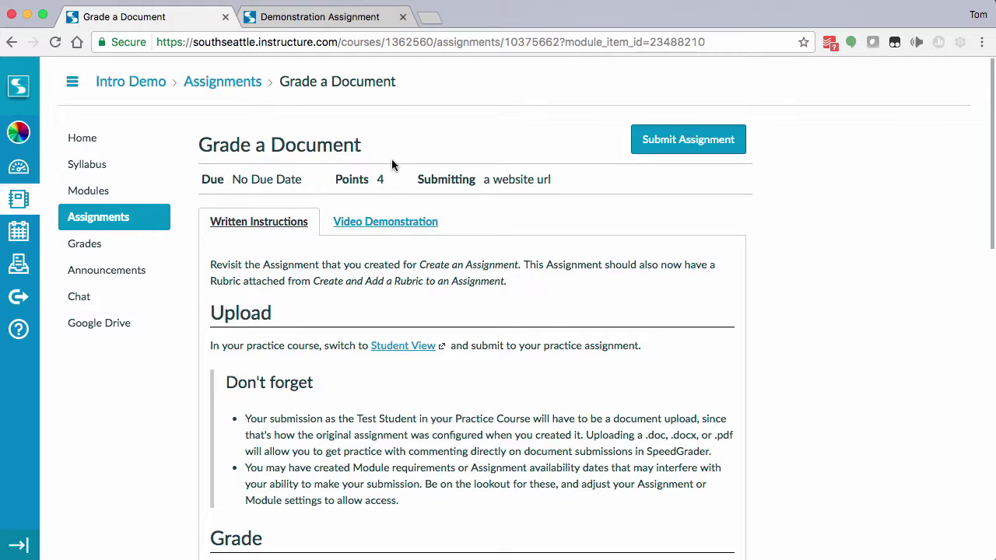
# Step: Enter Student View from the practice course's Settings and open the Demonstration Assignment from Assignments
pyautogui.click(341, 20)
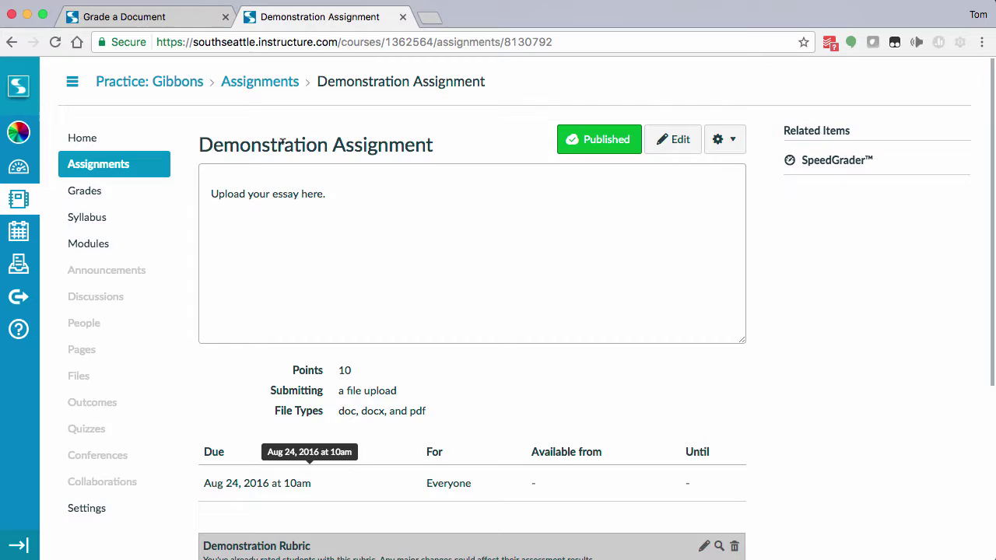
pyautogui.click(165, 24)
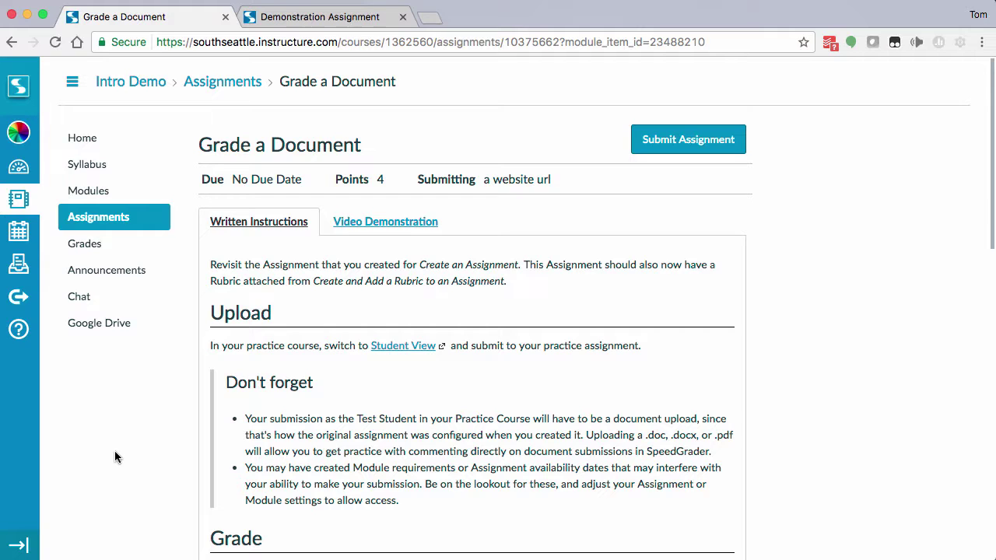
pyautogui.click(336, 23)
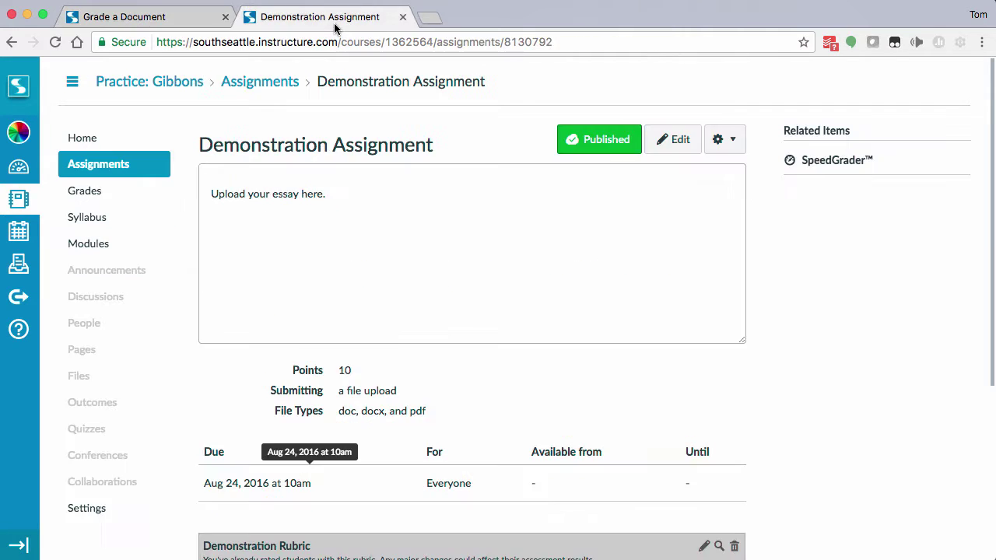
pyautogui.click(104, 509)
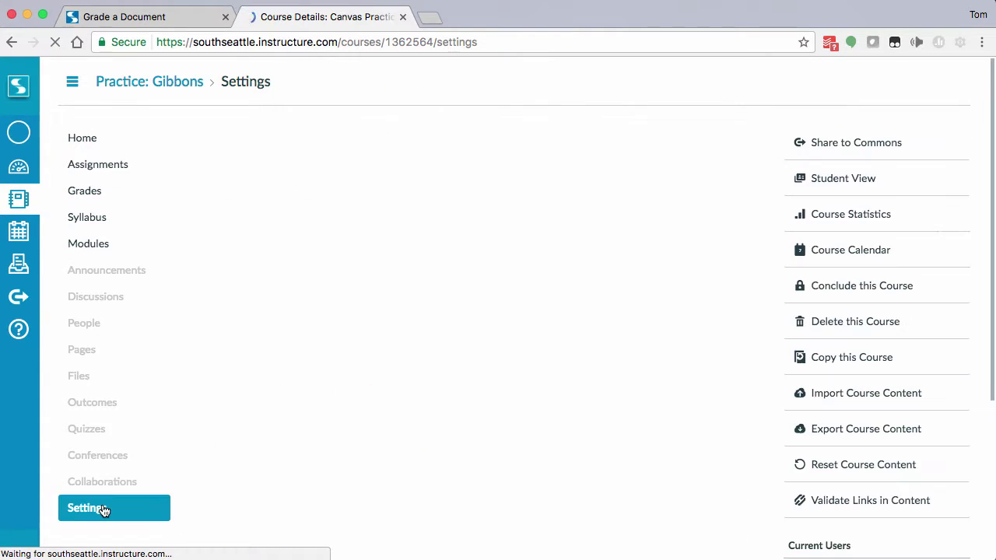
pyautogui.click(845, 189)
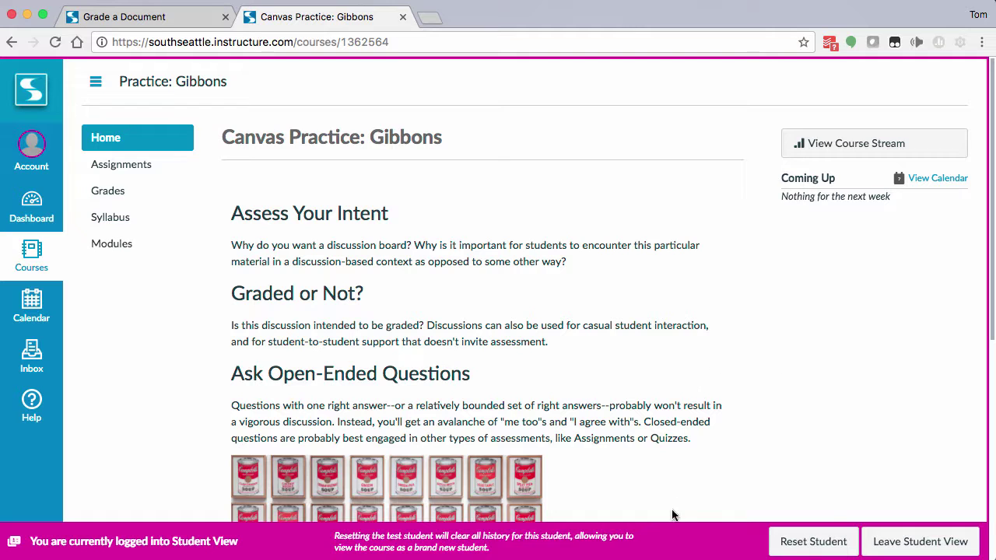
pyautogui.click(154, 171)
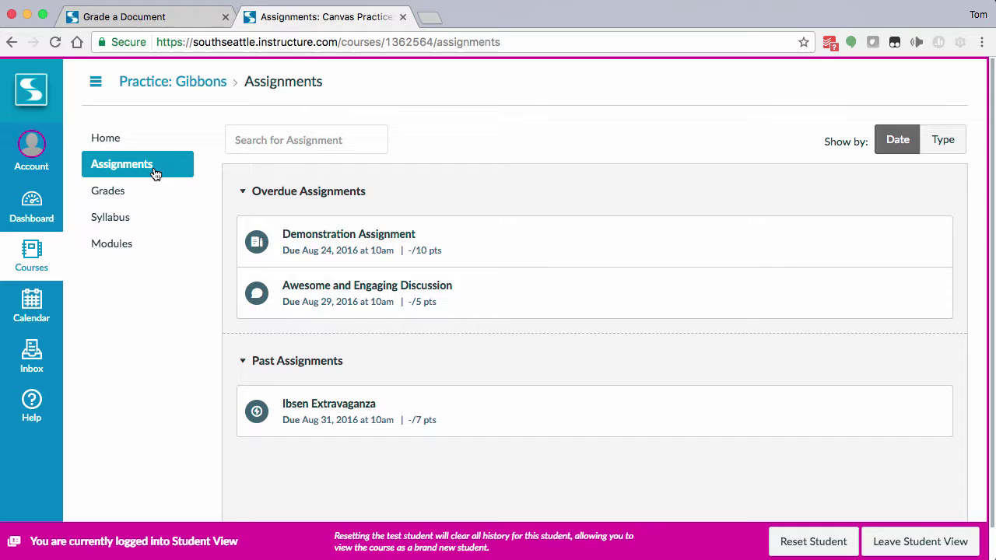
pyautogui.click(324, 242)
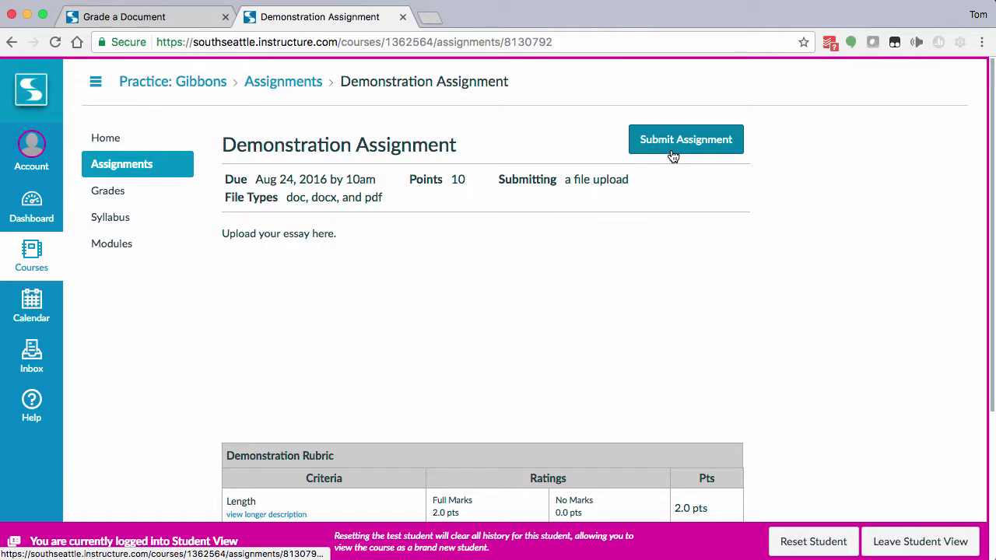
# Step: Upload TrojanWomen7.docx from Google Drive > Sample Essays and submit it to the Demonstration Assignment
pyautogui.click(673, 153)
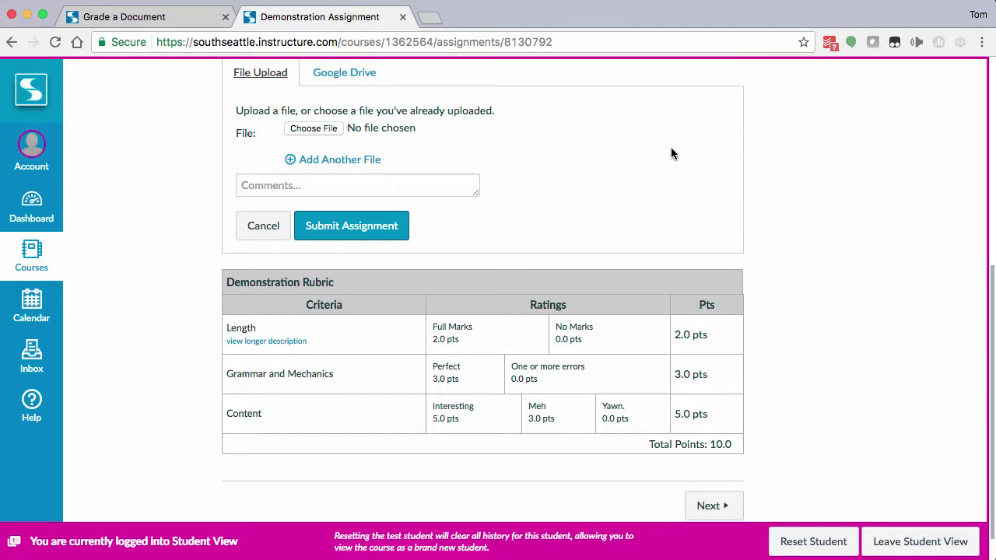
pyautogui.click(314, 128)
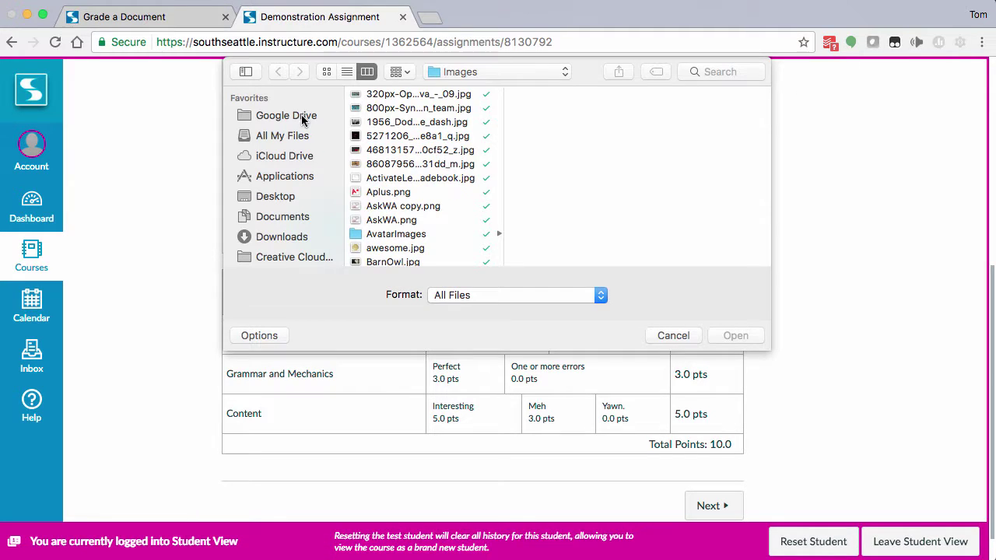
pyautogui.click(301, 114)
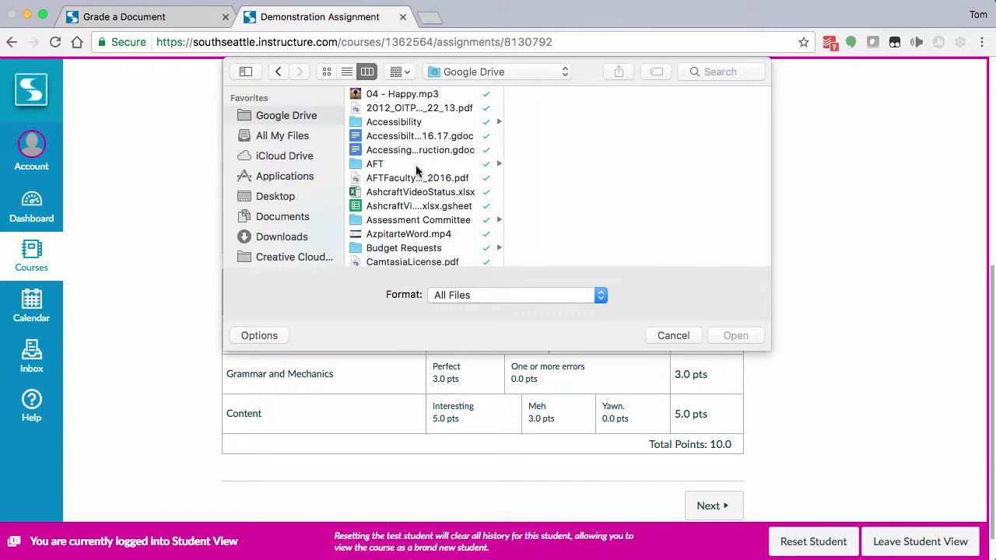
pyautogui.scroll(-10, 416, 170)
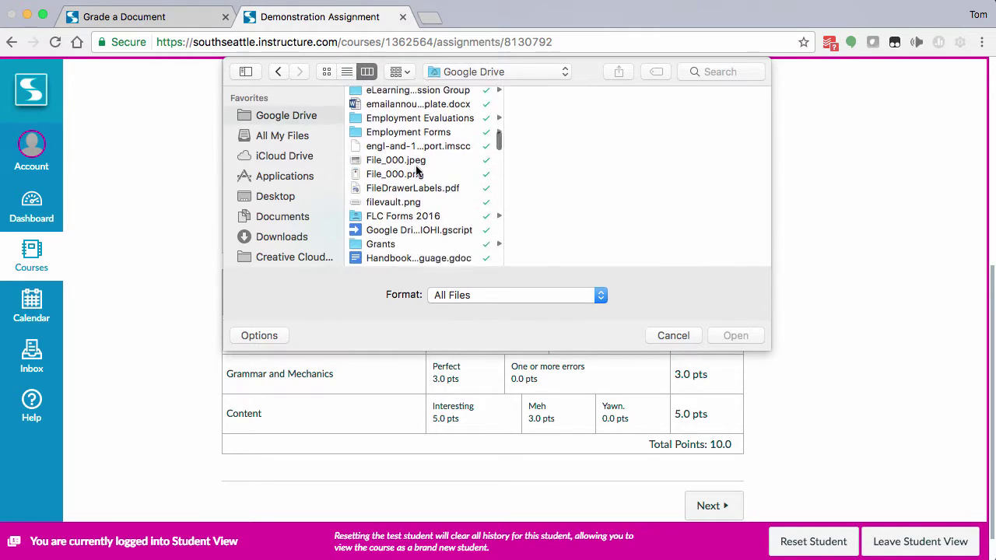
pyautogui.scroll(-10, 416, 170)
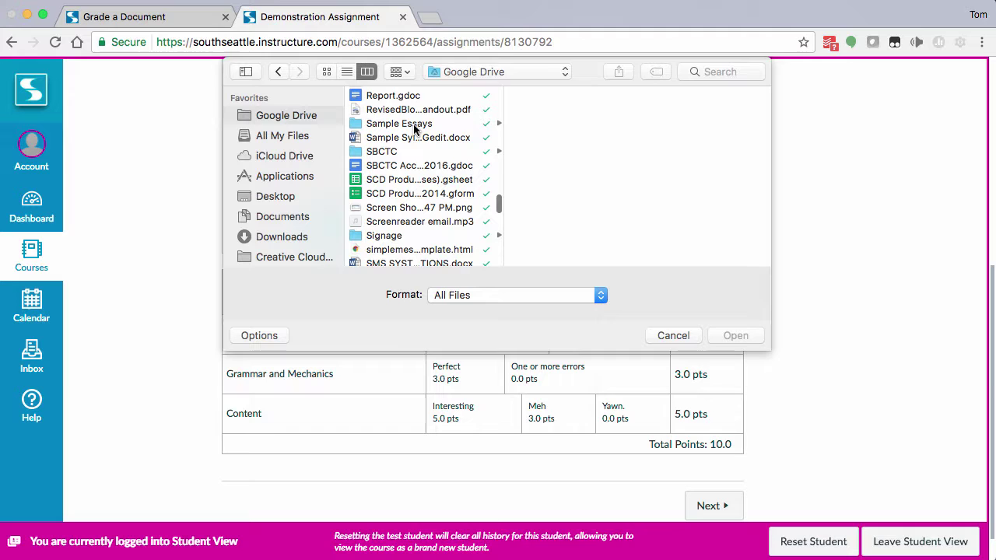
pyautogui.click(413, 127)
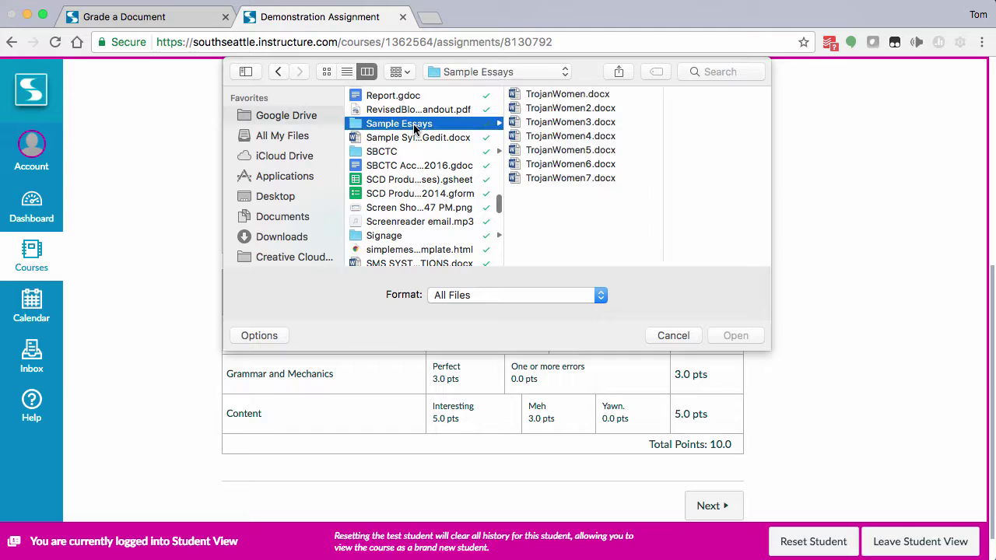
pyautogui.click(564, 177)
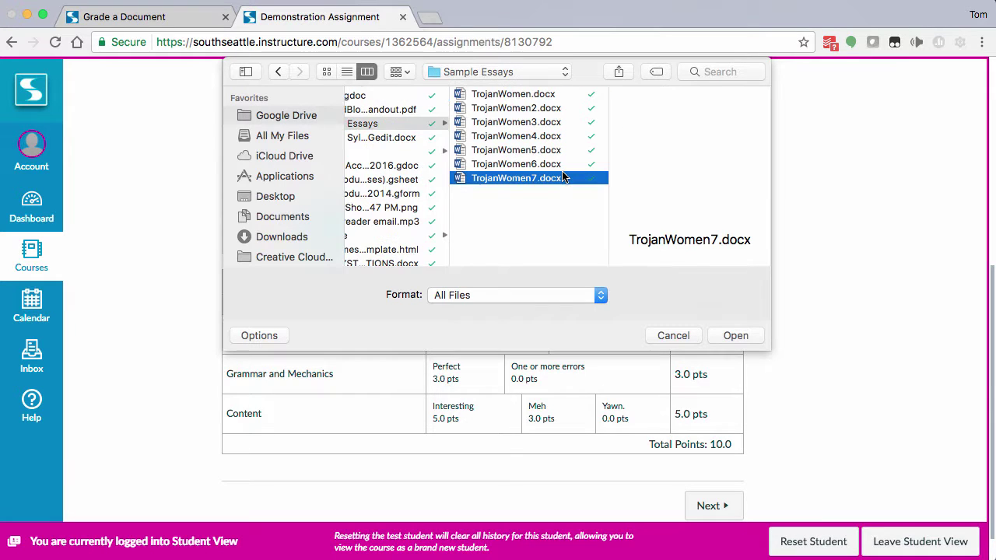
pyautogui.click(735, 336)
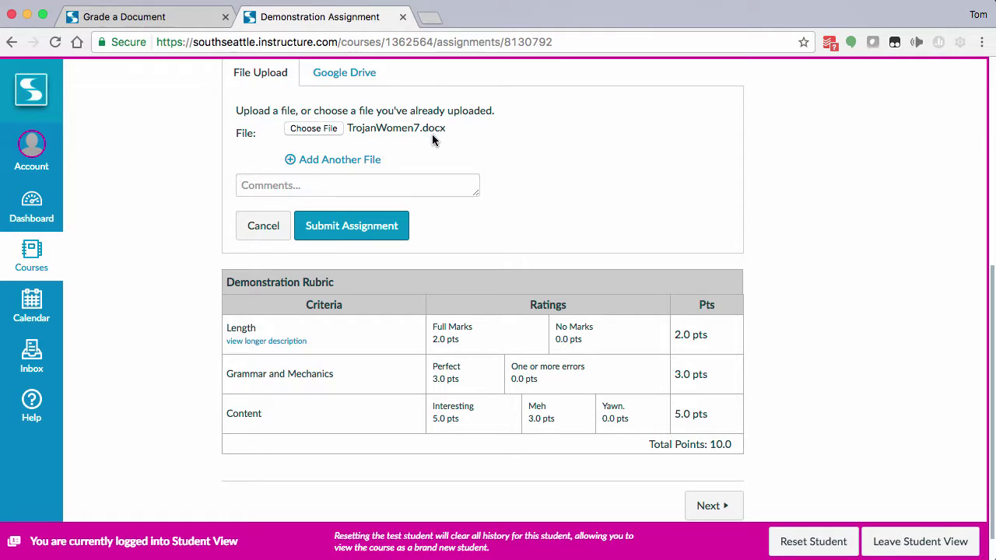
pyautogui.click(387, 228)
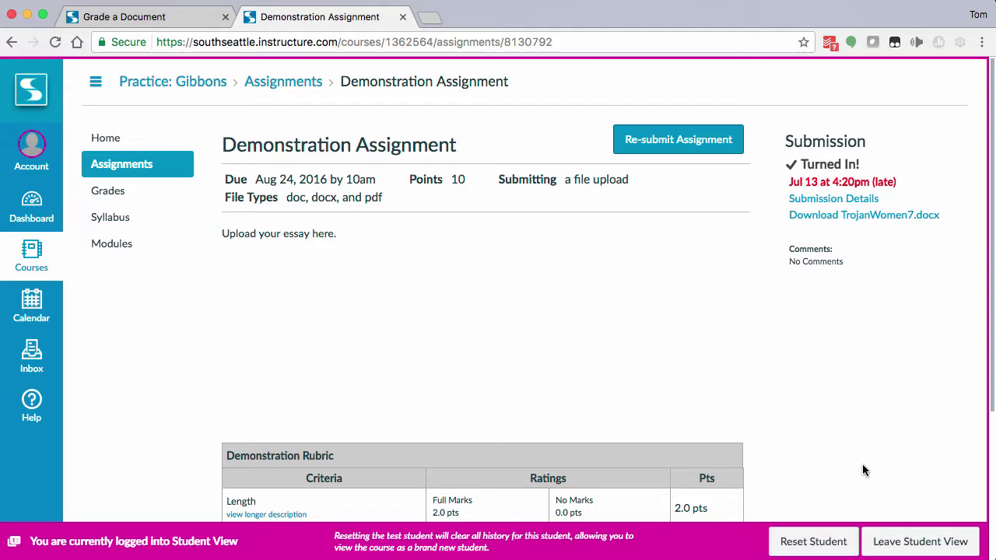
# Step: Exit Student View and go back to the Grade a Document instructions
pyautogui.click(903, 547)
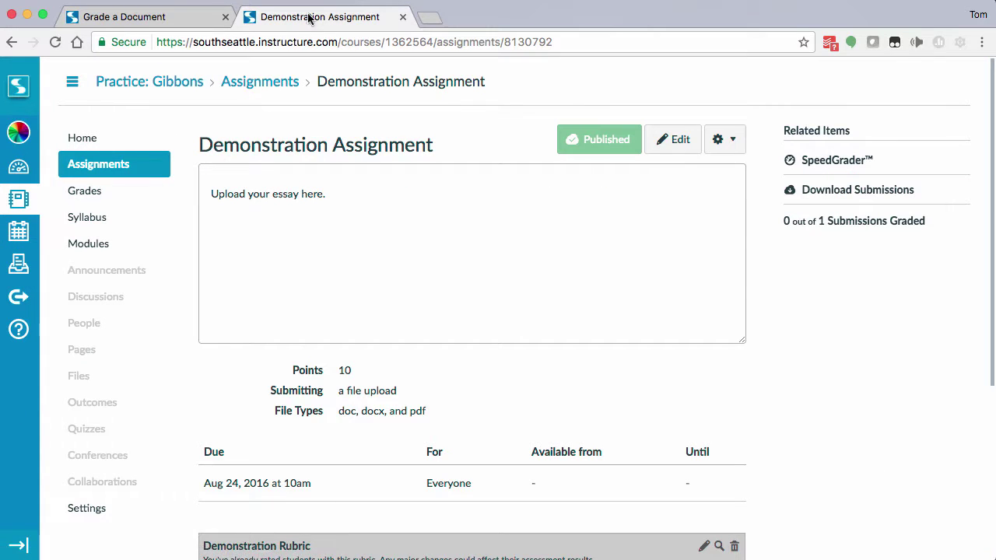
pyautogui.click(157, 18)
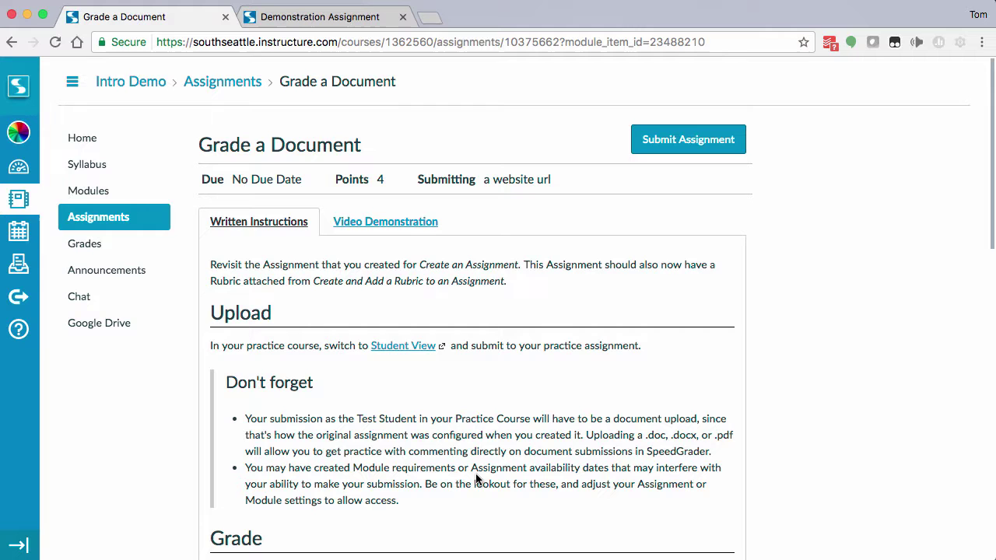
pyautogui.scroll(-2, 455, 439)
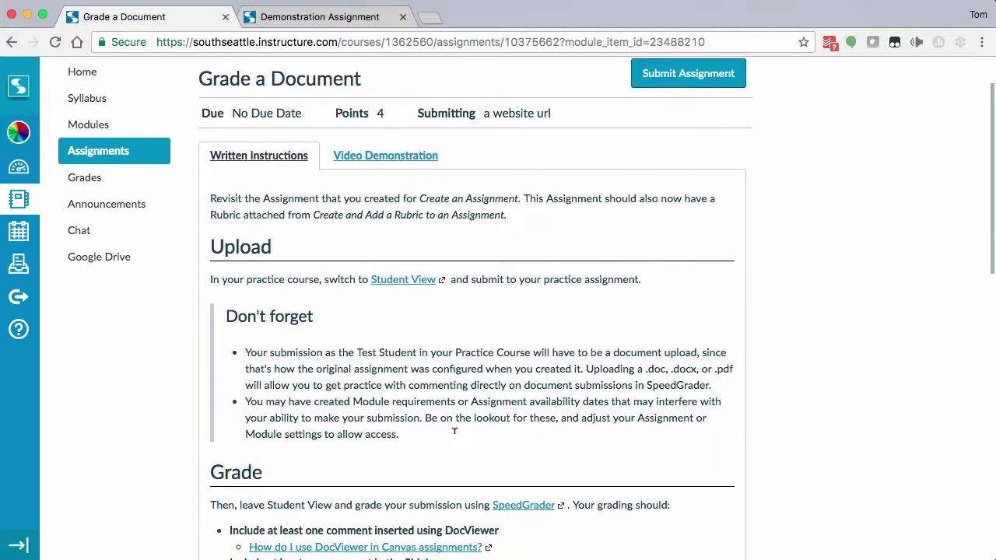
pyautogui.scroll(-4, 455, 439)
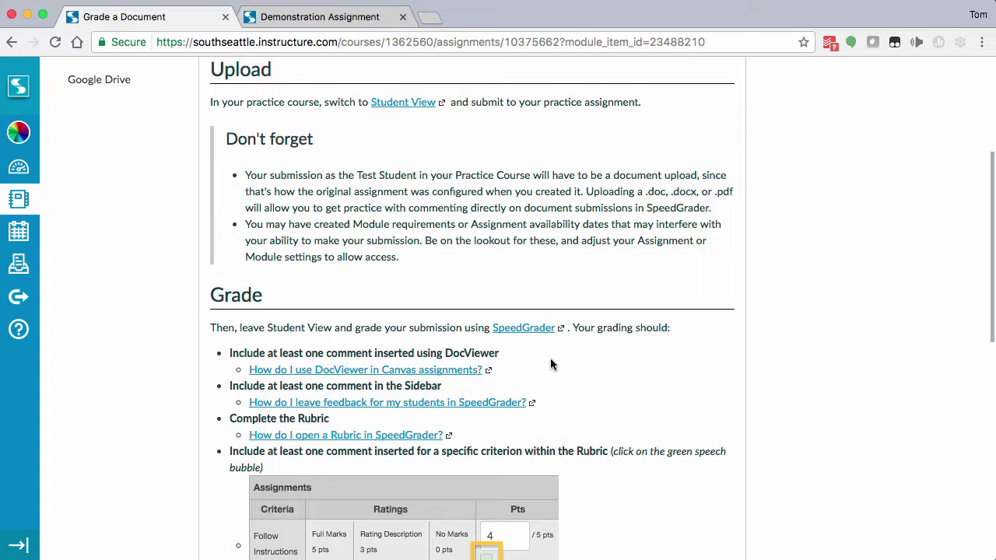
pyautogui.scroll(-2, 555, 371)
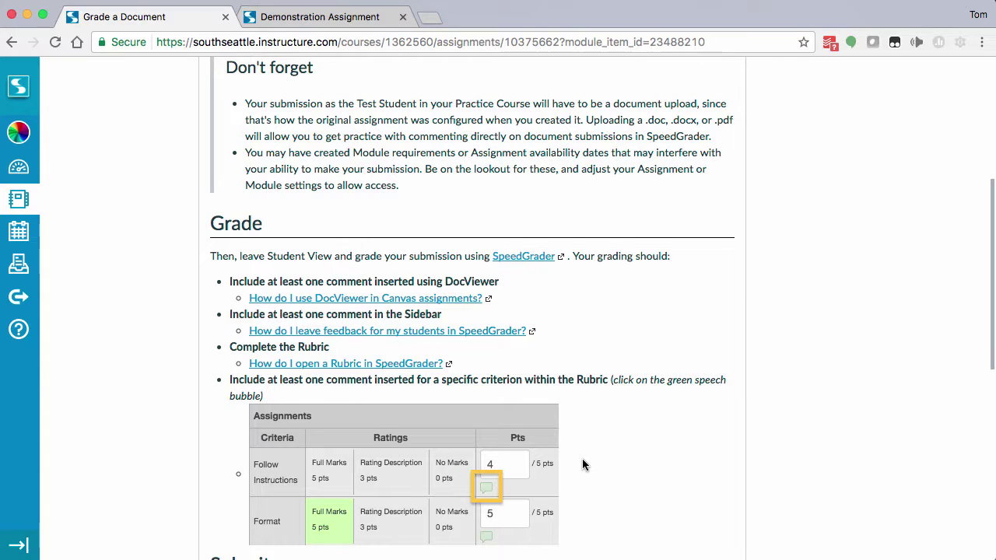
pyautogui.scroll(-2, 584, 463)
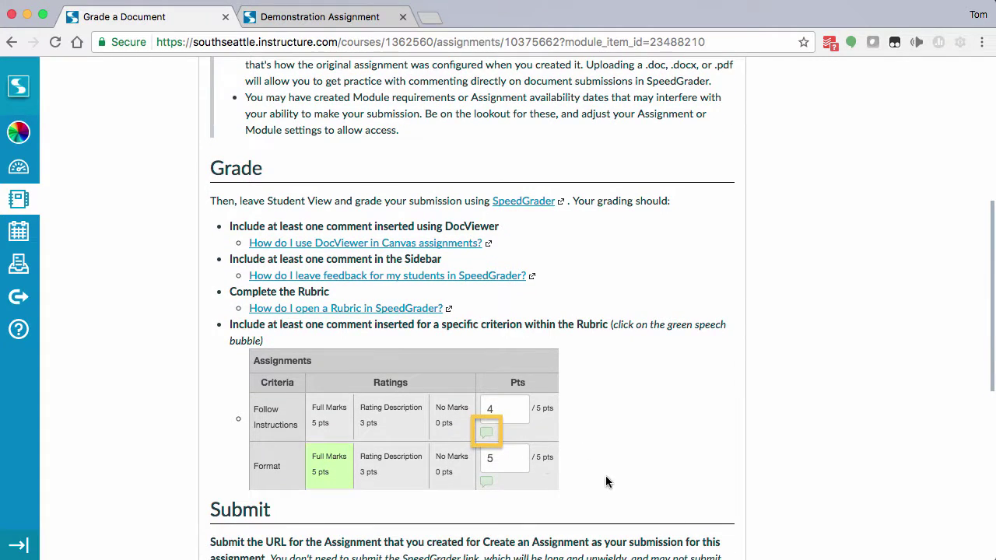
# Step: Launch SpeedGrader from the Demonstration Assignment's Related Items
pyautogui.click(347, 27)
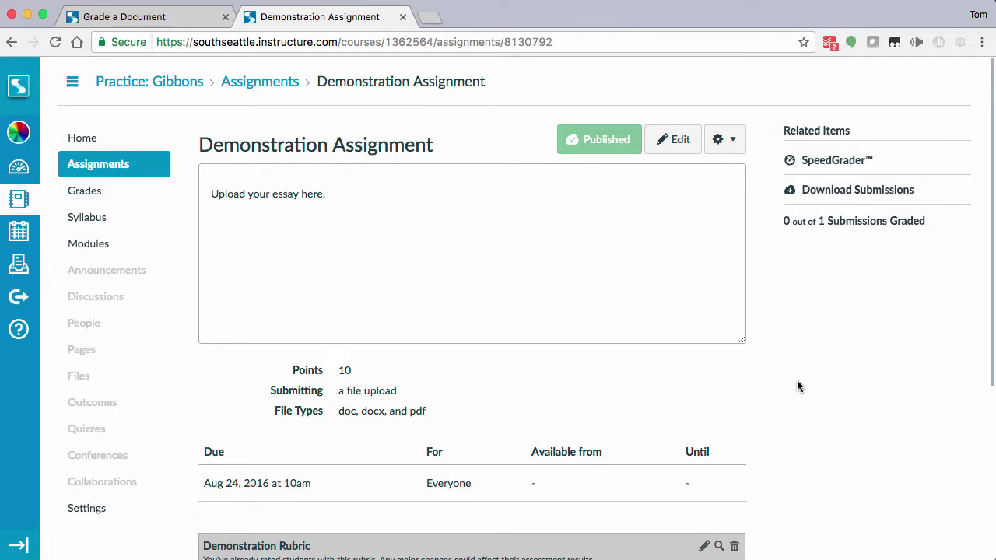
pyautogui.click(837, 161)
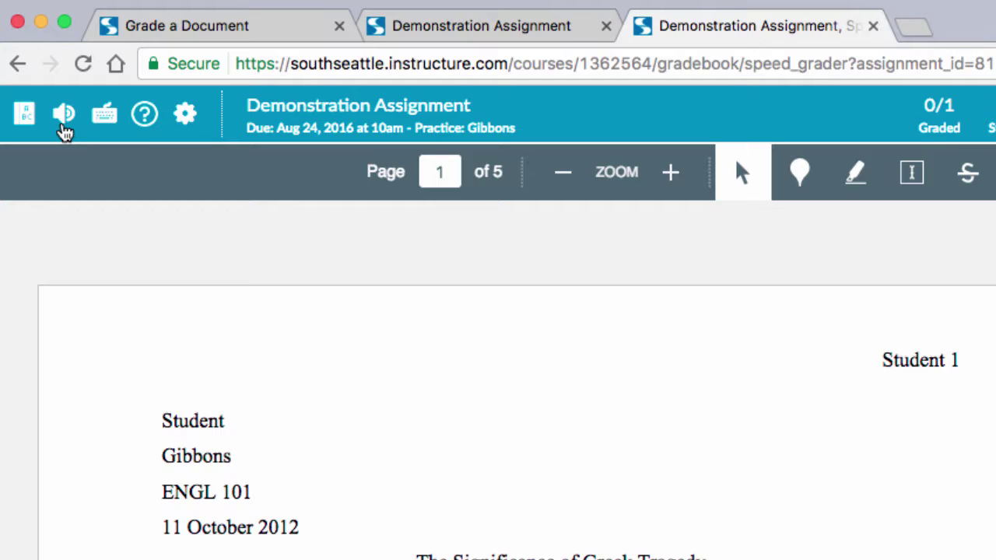
# Step: Review the grading keyboard shortcuts, then open SpeedGrader Options and inspect the student sort choices unchanged
pyautogui.click(104, 116)
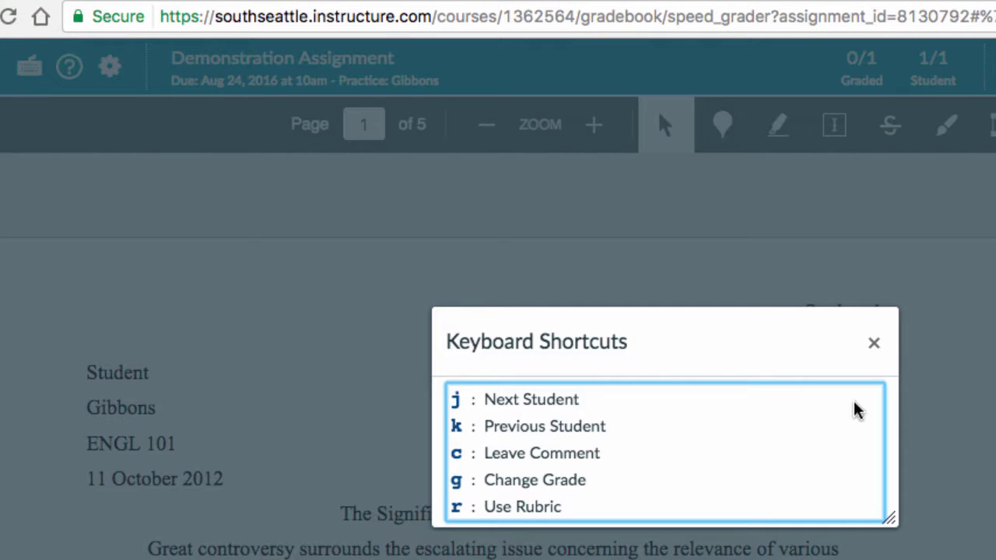
pyautogui.click(873, 343)
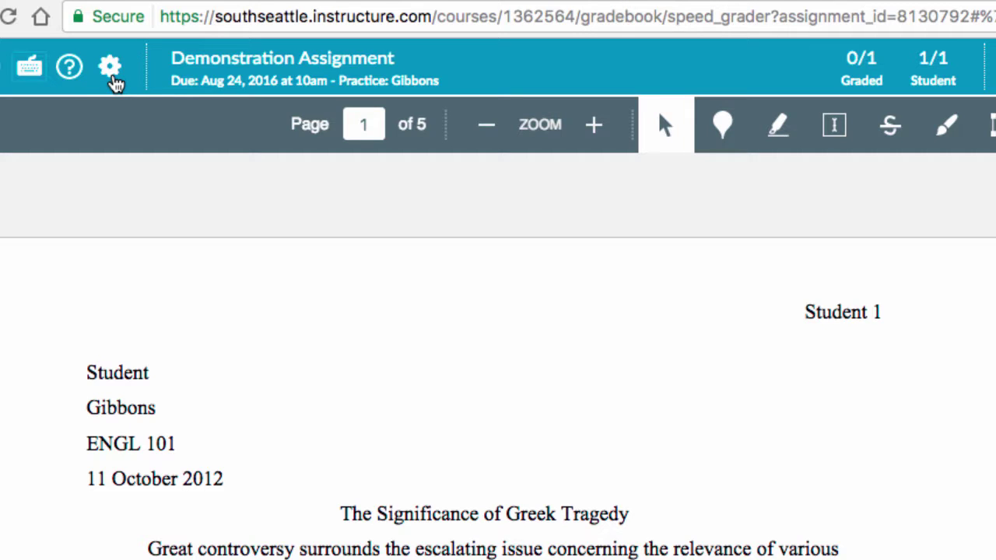
pyautogui.click(112, 78)
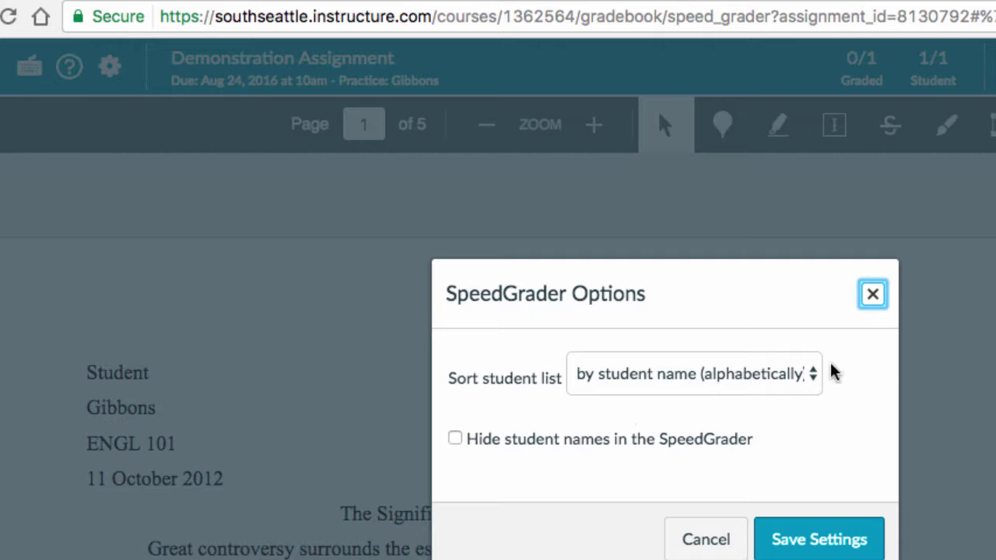
pyautogui.click(725, 374)
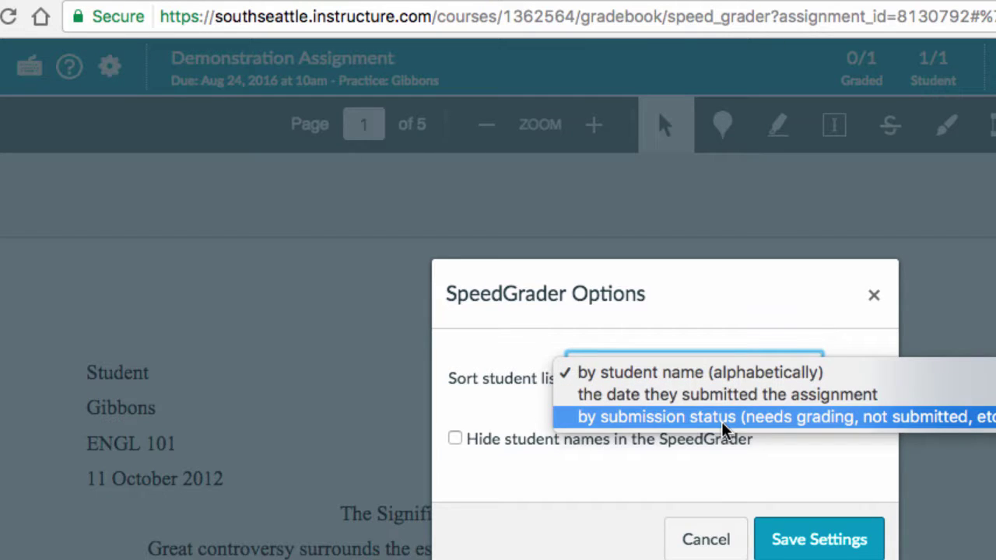
pyautogui.click(704, 468)
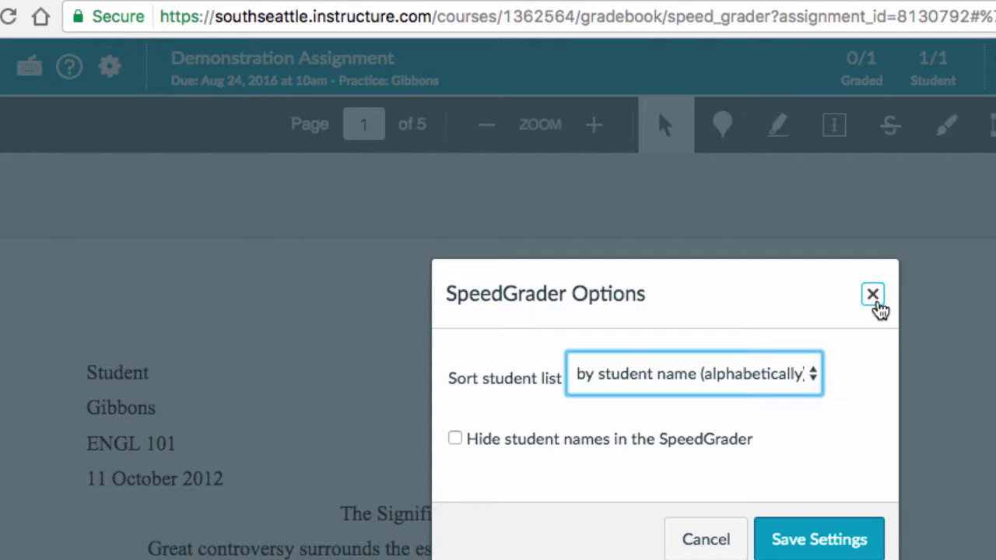
# Step: Dismiss SpeedGrader Options unsaved, returning to the TrojanWomen7.docx submission details
pyautogui.click(873, 295)
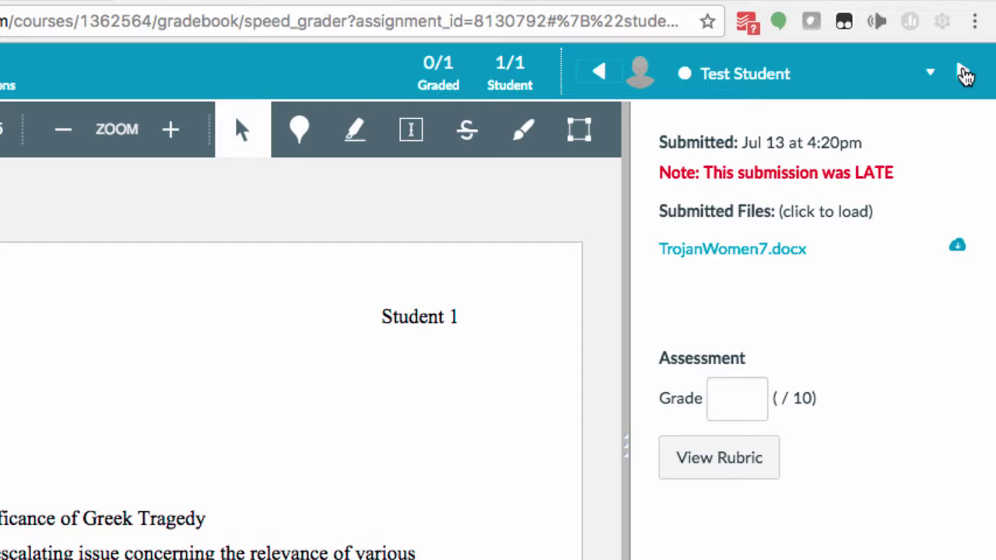
pyautogui.click(933, 78)
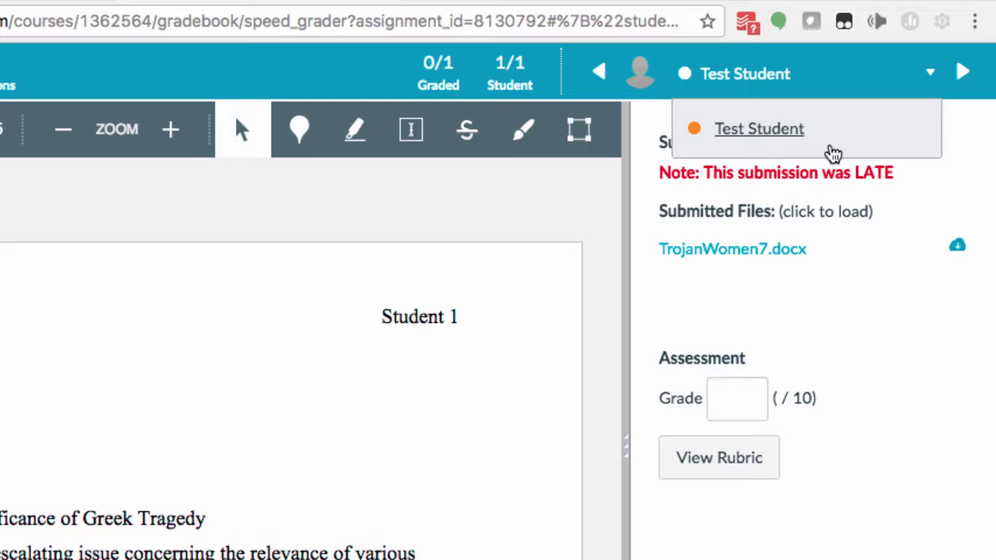
pyautogui.click(889, 215)
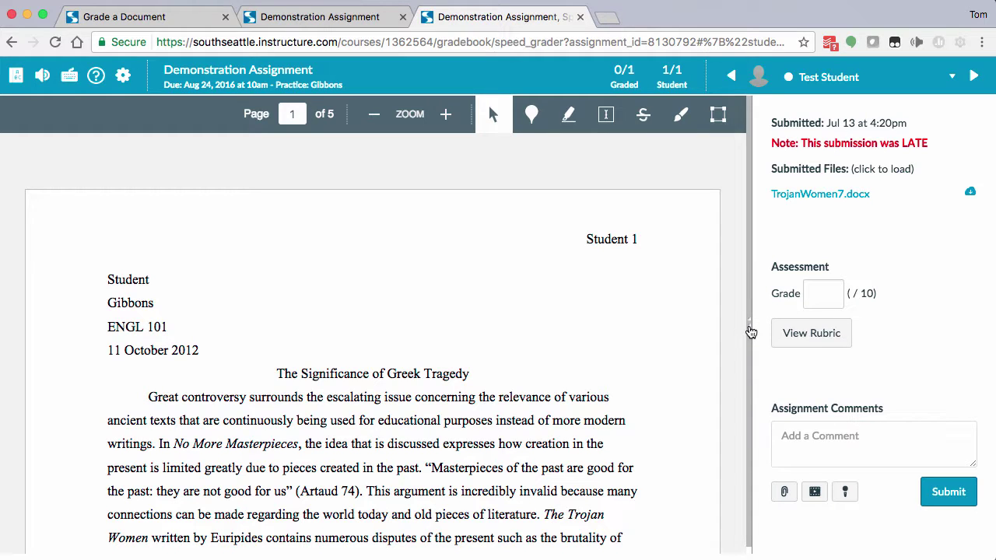
# Step: Drag the viewer-sidebar divider left to give the grading sidebar more room
pyautogui.moveTo(751, 332); pyautogui.dragTo(628, 329)
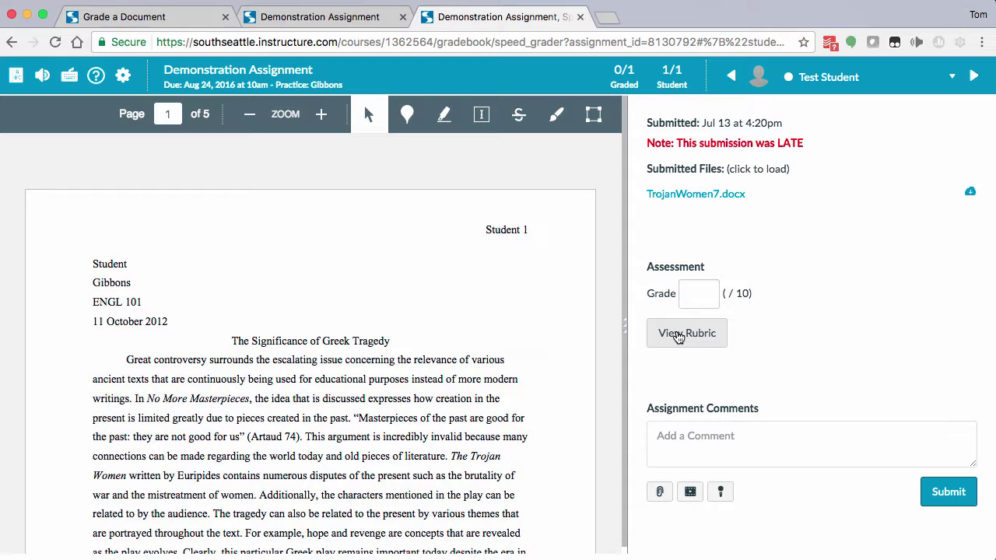
# Step: Rate Length Full Marks, Grammar and Mechanics Perfect, Content Interesting, and save the rubric
pyautogui.click(679, 334)
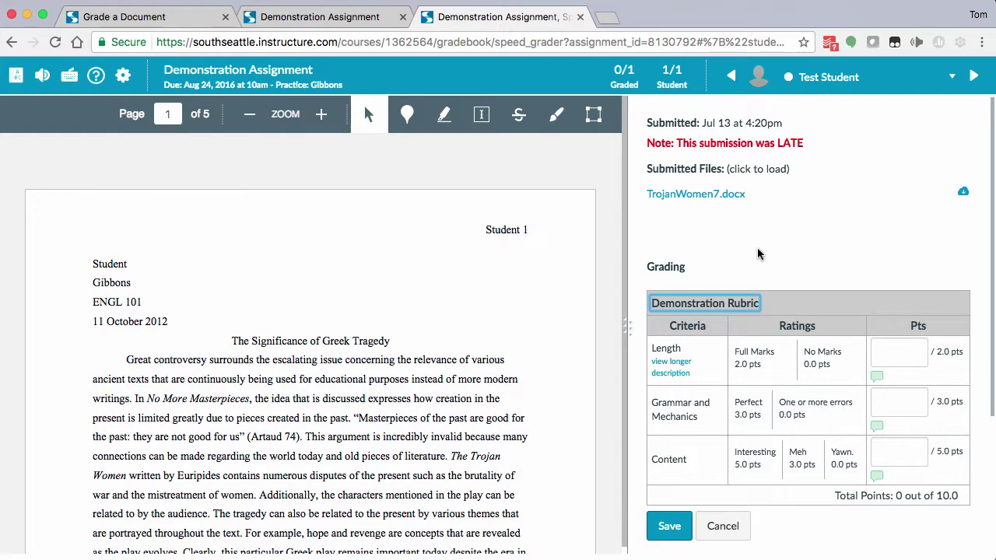
pyautogui.scroll(-3, 760, 256)
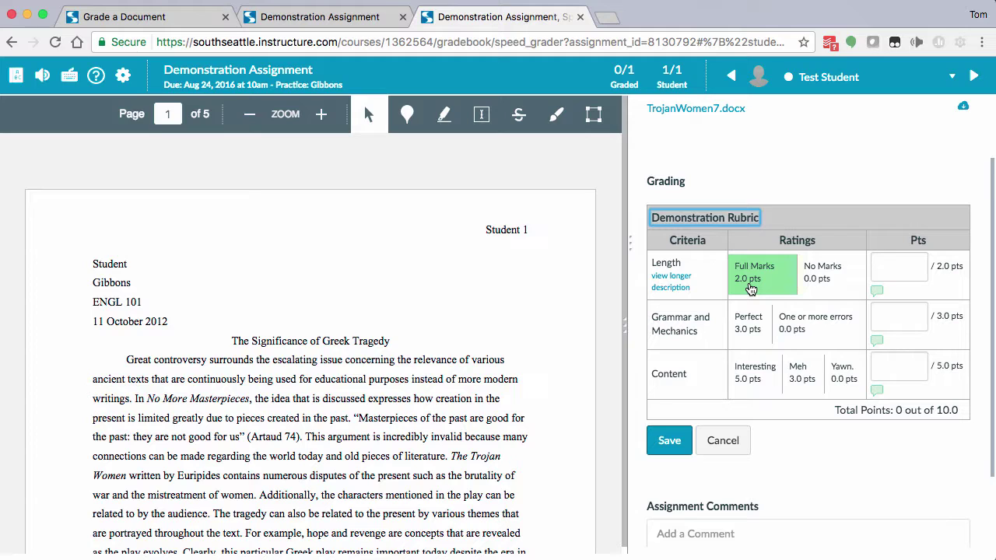
pyautogui.click(751, 290)
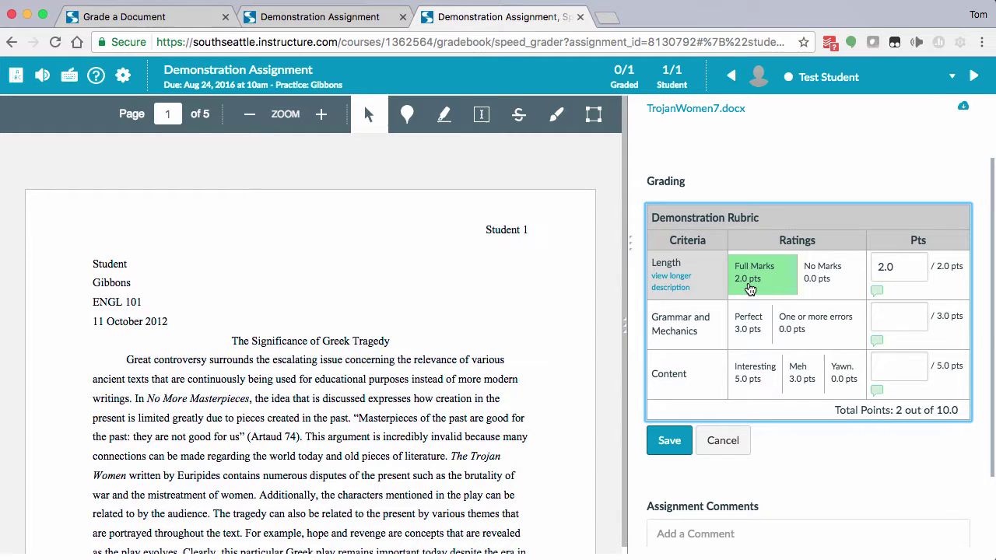
pyautogui.click(747, 337)
pyautogui.click(751, 379)
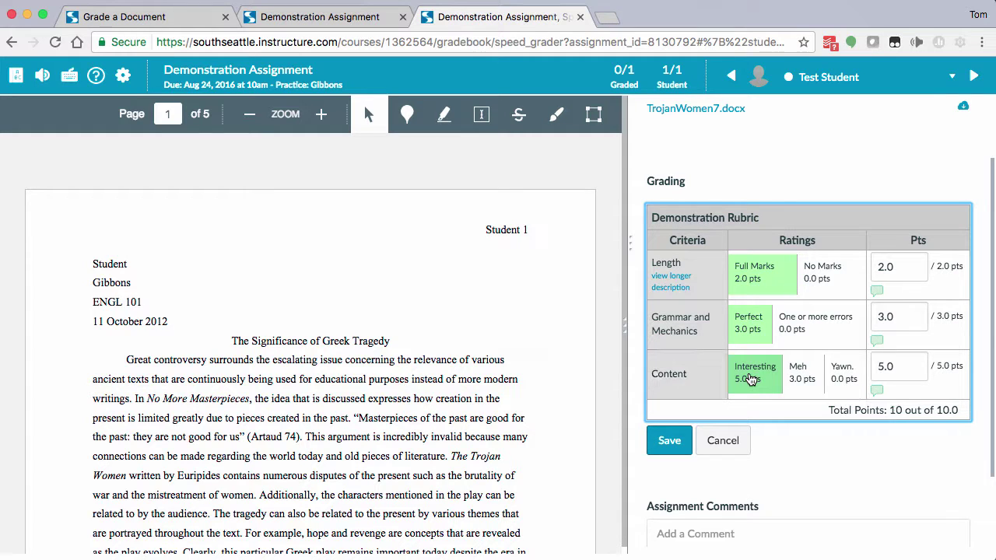
pyautogui.click(670, 441)
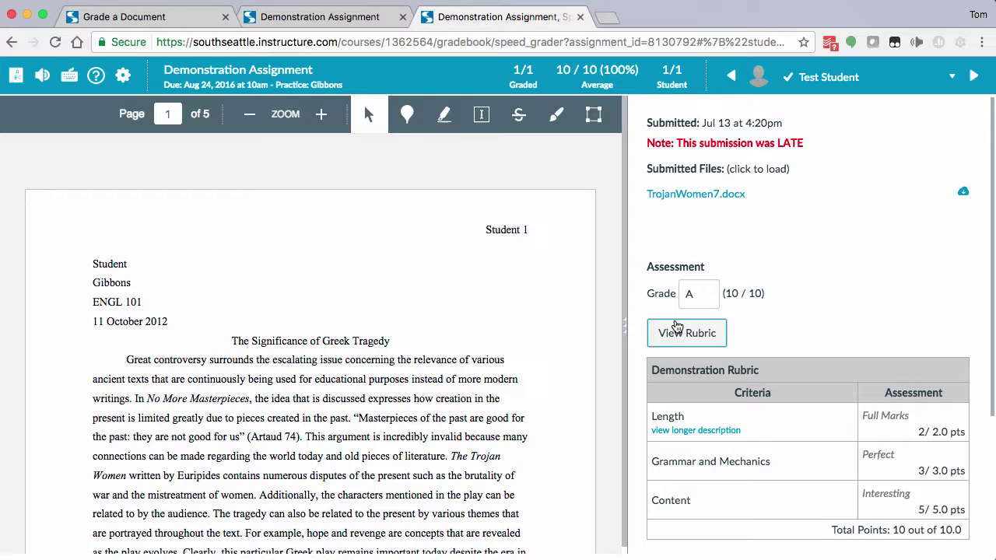
pyautogui.scroll(-2, 759, 305)
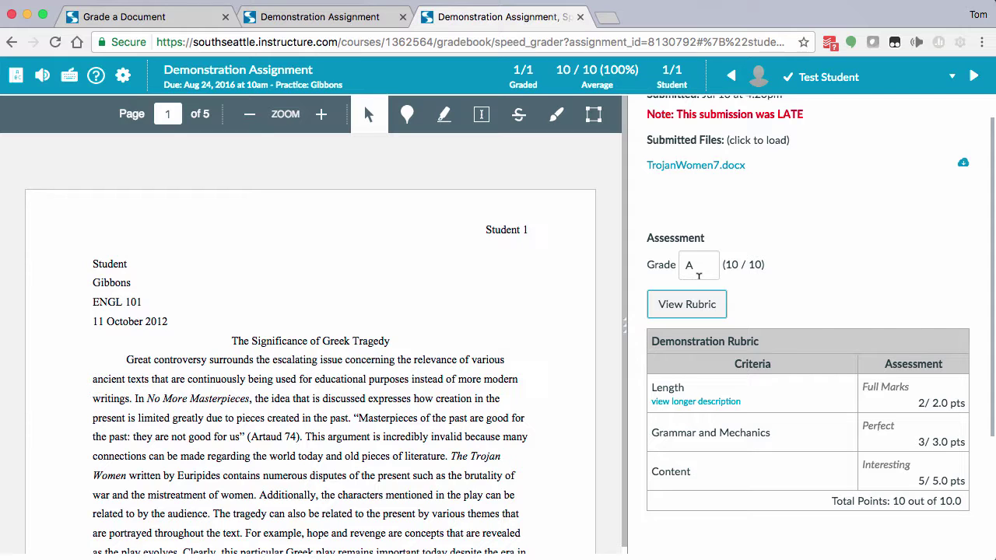
pyautogui.click(339, 18)
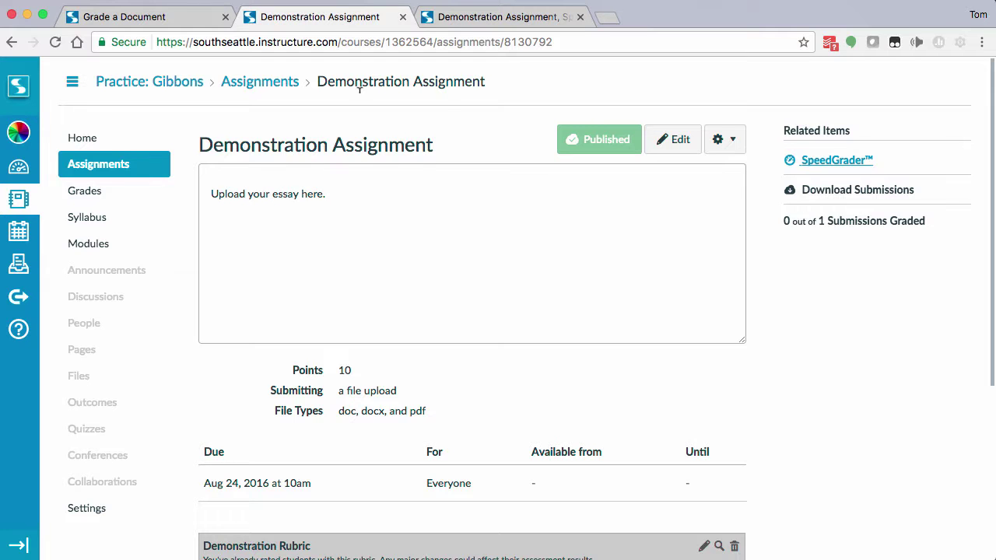
pyautogui.scroll(-5, 602, 394)
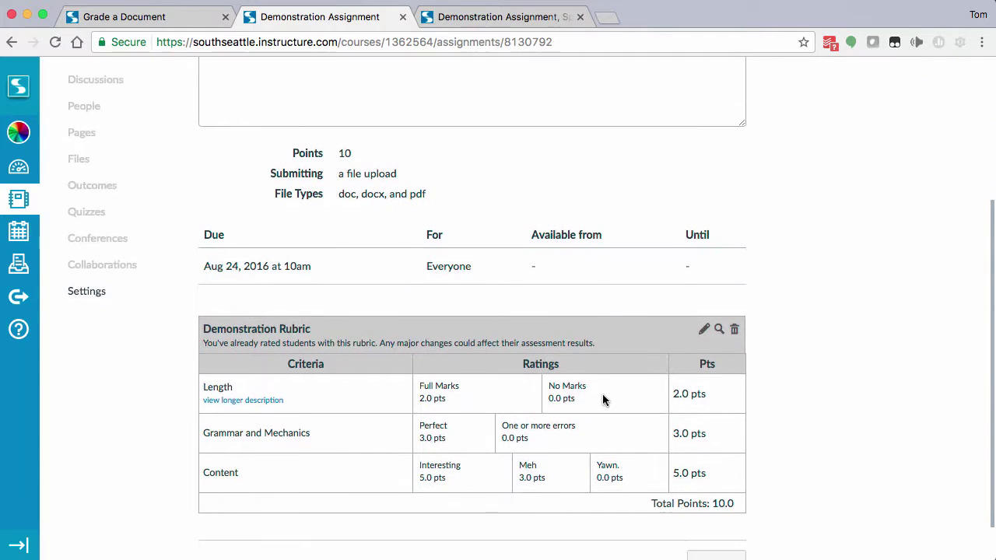
pyautogui.click(705, 310)
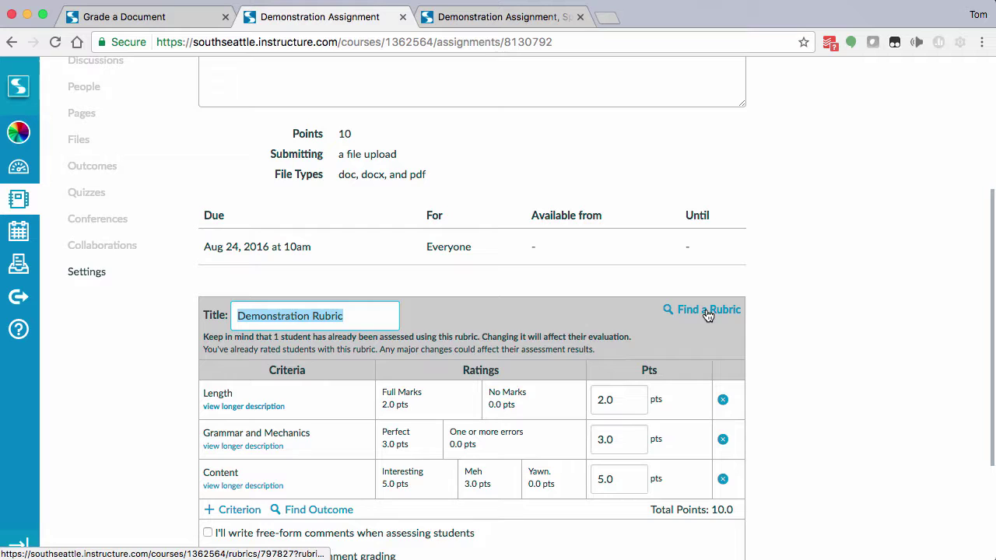
pyautogui.scroll(-3, 815, 314)
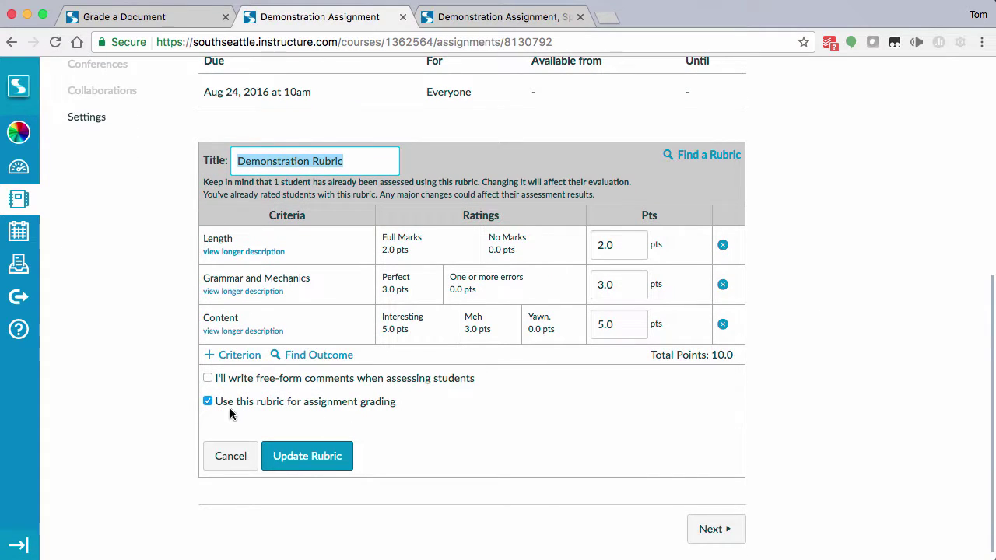
pyautogui.click(222, 457)
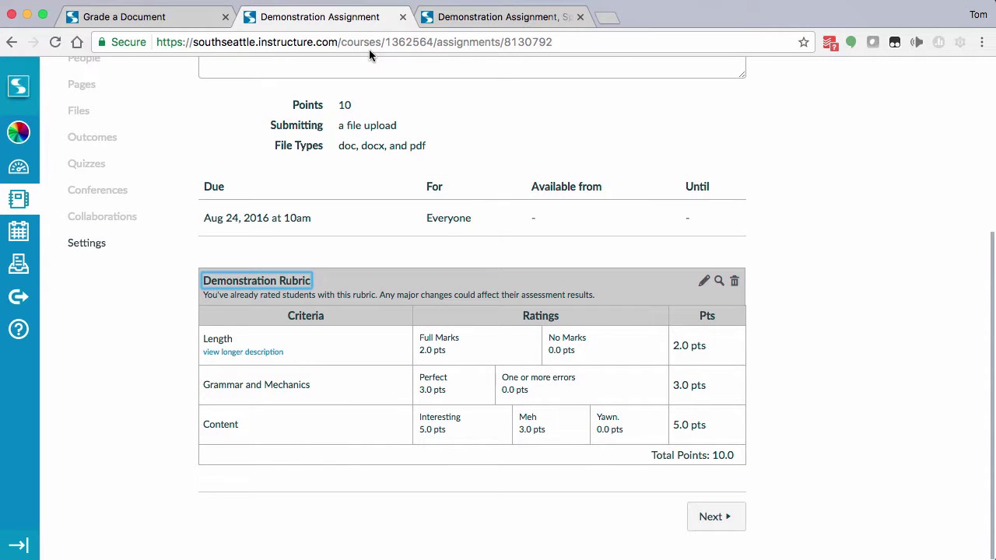
pyautogui.click(466, 21)
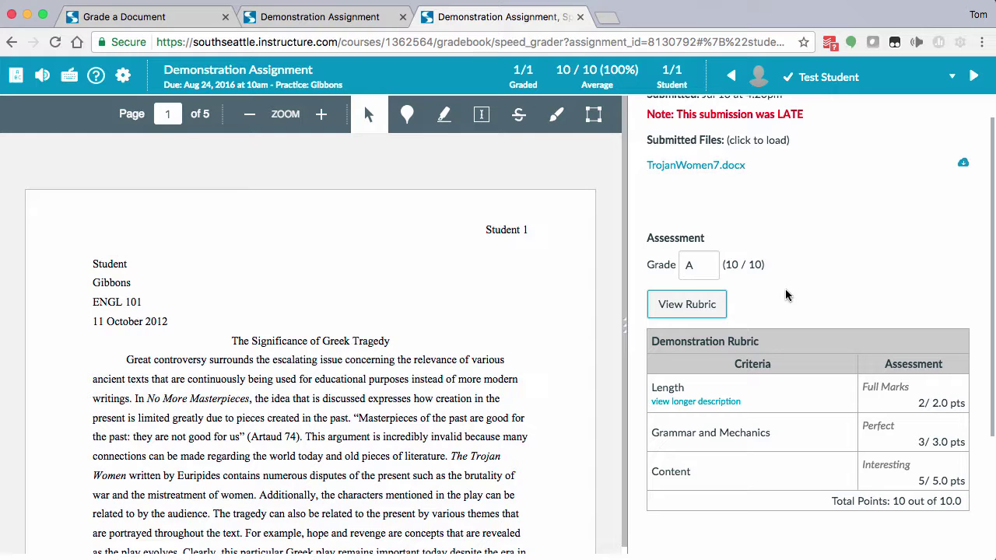
pyautogui.click(674, 303)
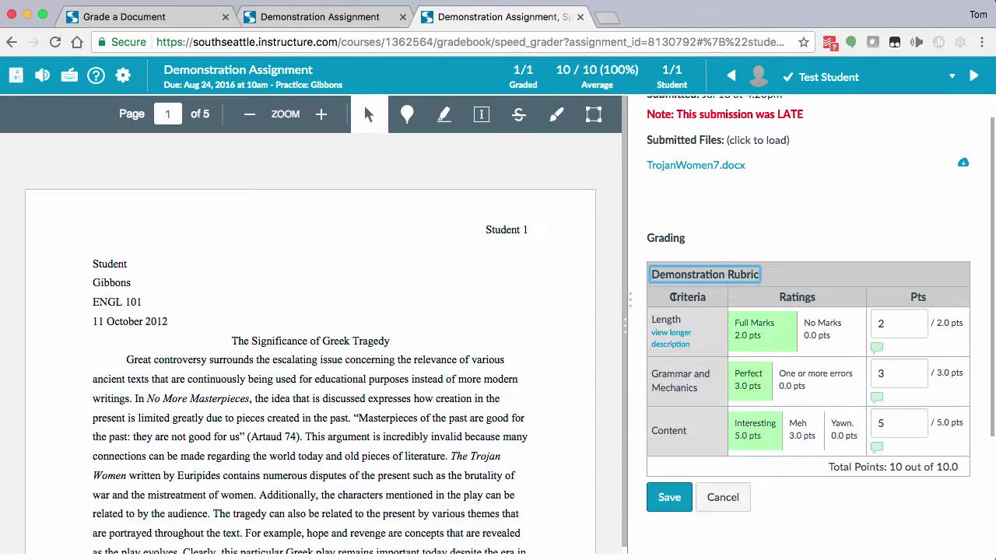
pyautogui.click(669, 498)
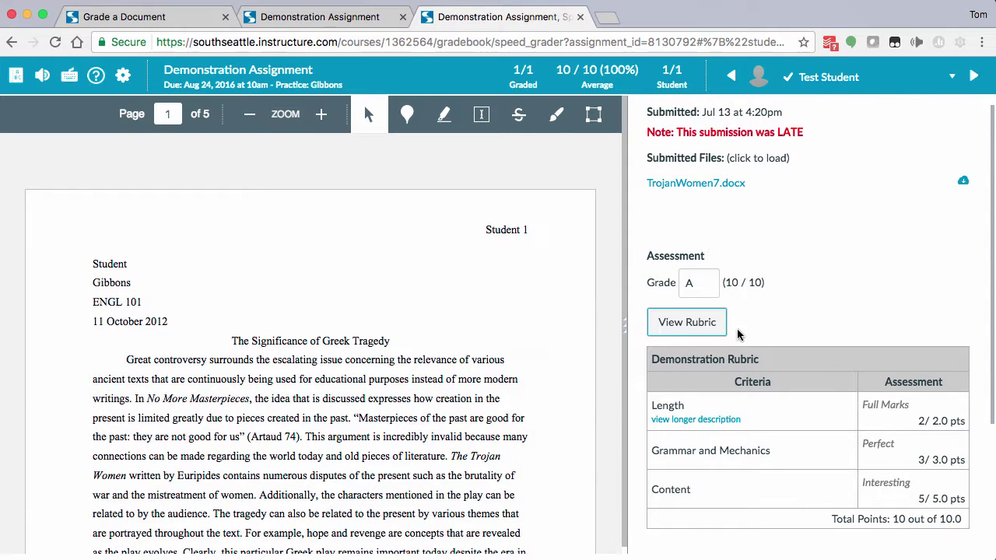
pyautogui.scroll(-2, 798, 316)
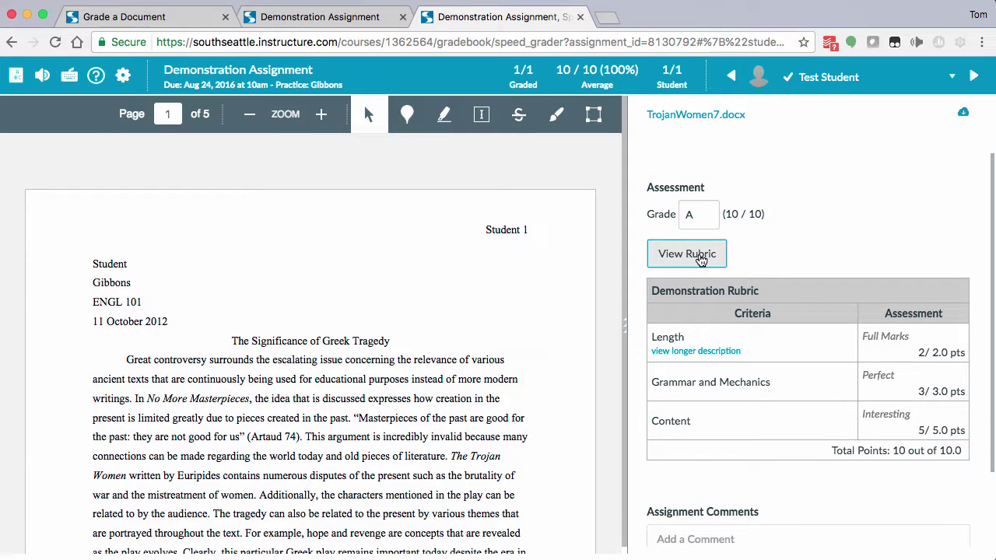
# Step: Add 'This length is perfect!' as the Length criterion comment, save the rubric, and check it
pyautogui.click(700, 257)
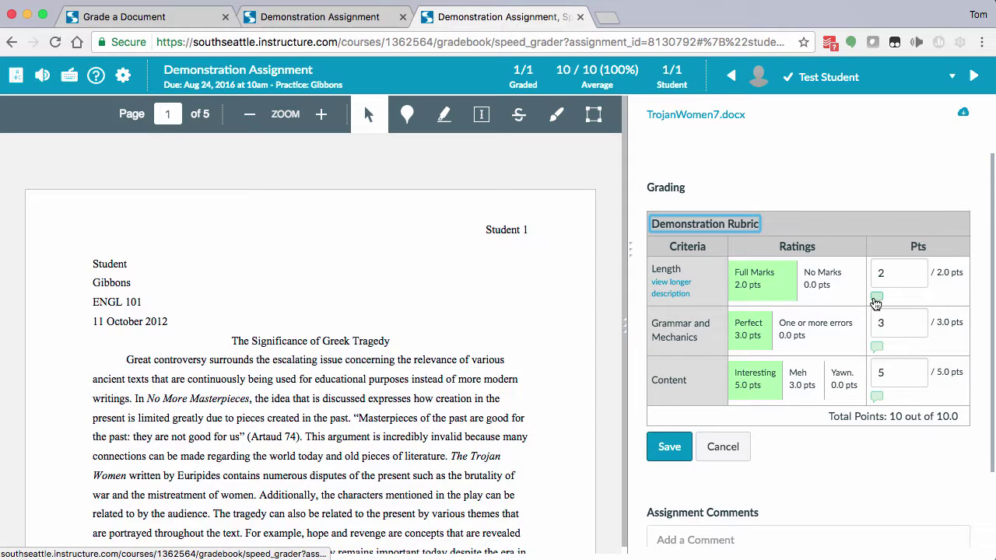
pyautogui.click(877, 298)
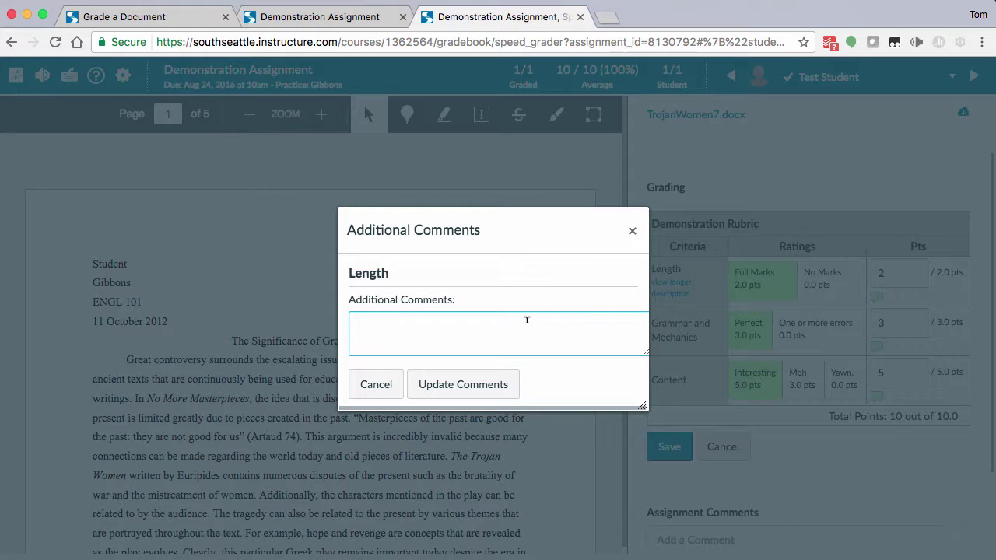
pyautogui.write('This length is perfe')
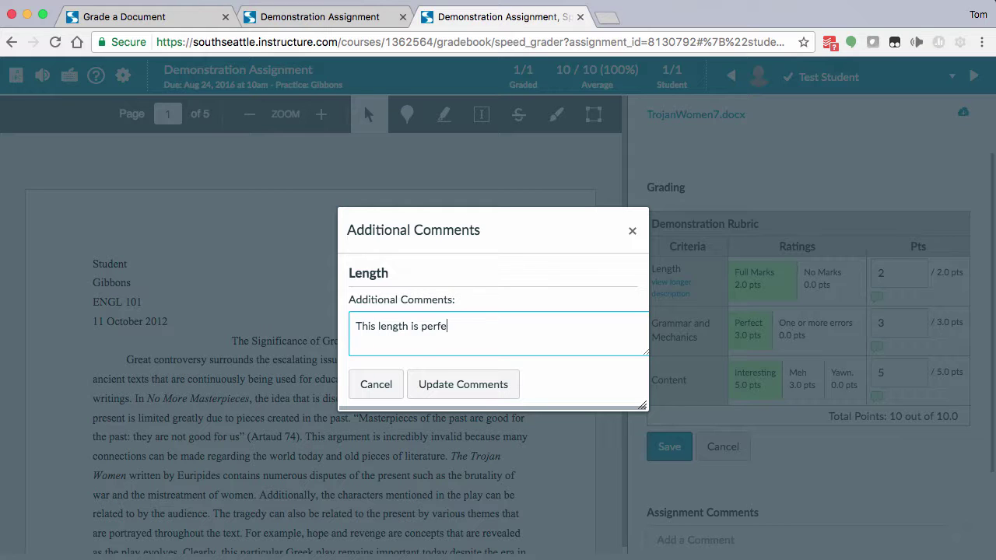
pyautogui.write('ct!')
pyautogui.click(464, 384)
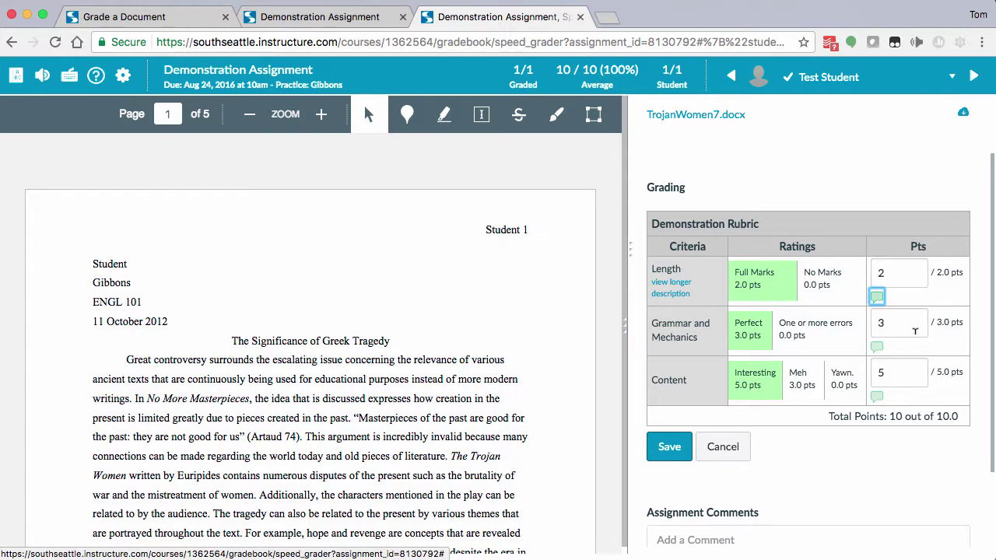
pyautogui.click(915, 330)
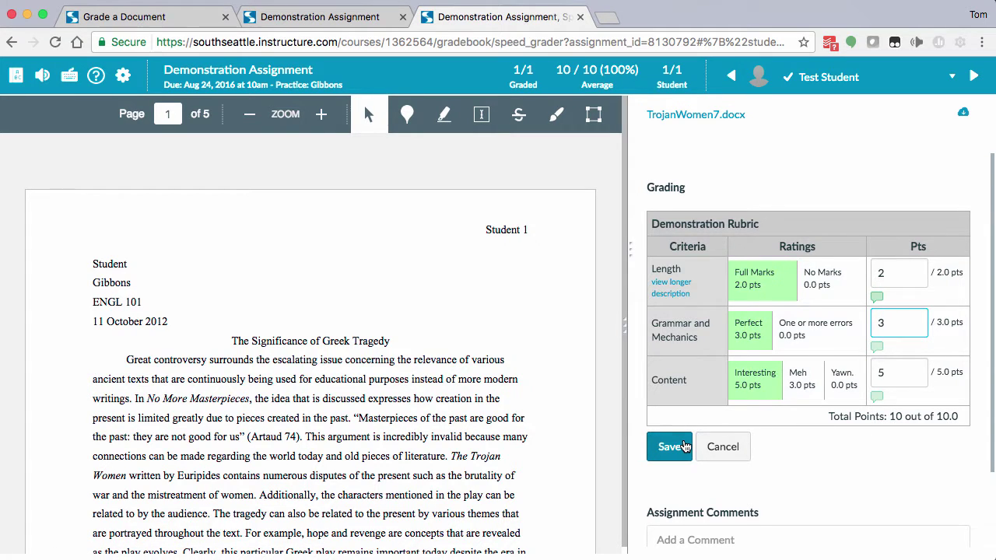
pyautogui.click(683, 446)
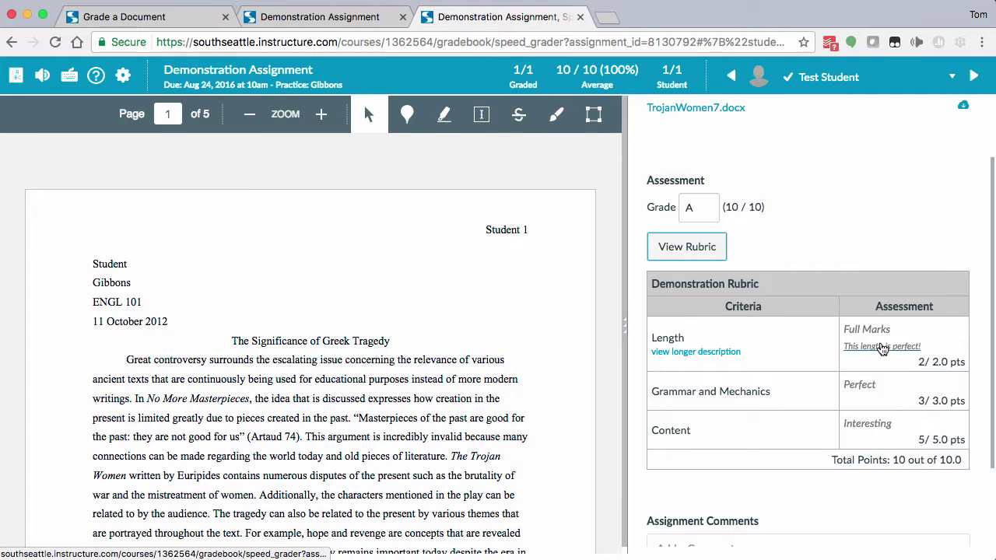
pyautogui.click(881, 347)
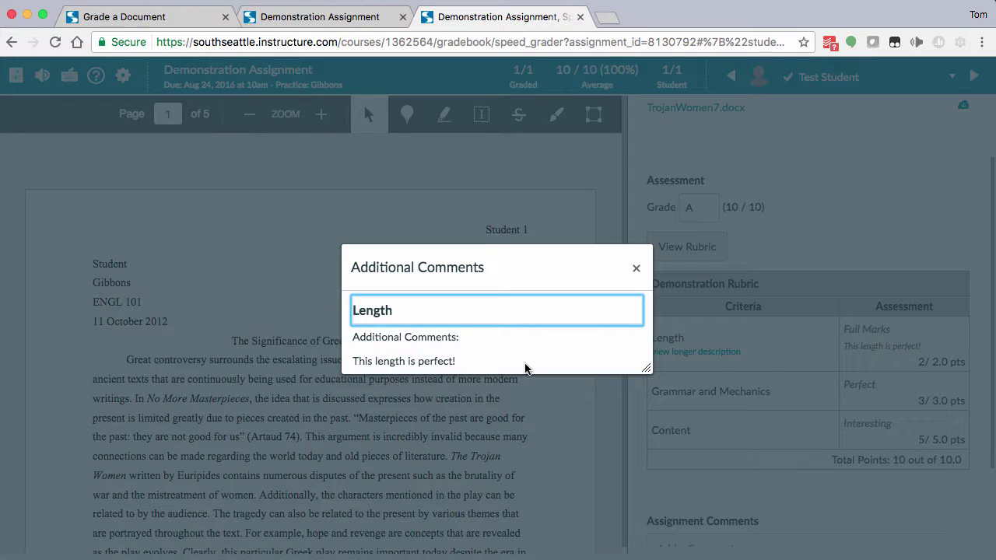
pyautogui.click(635, 268)
pyautogui.click(766, 429)
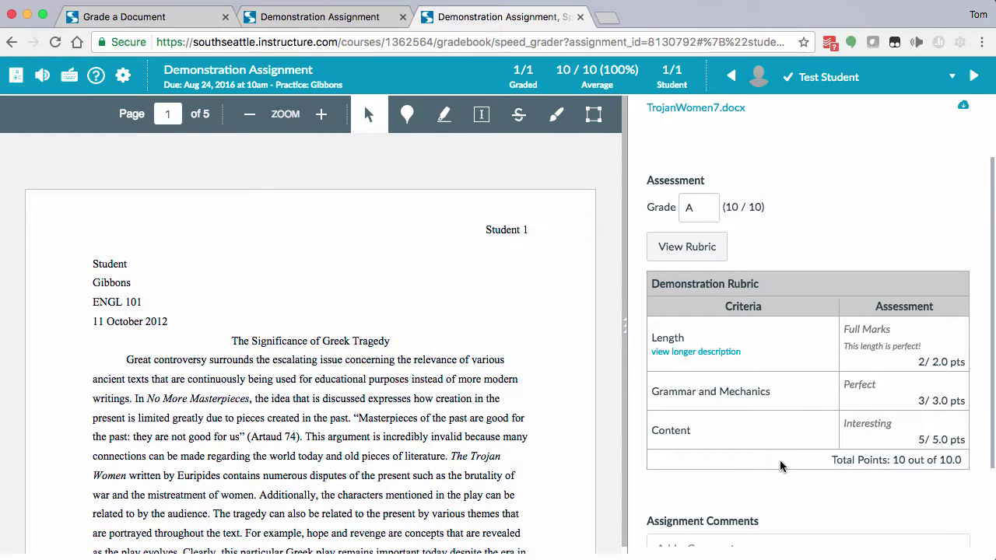
# Step: Post the assignment comment 'Please check for my comments in the document you submitted.'
pyautogui.scroll(-1, 812, 488)
pyautogui.scroll(-3, 812, 488)
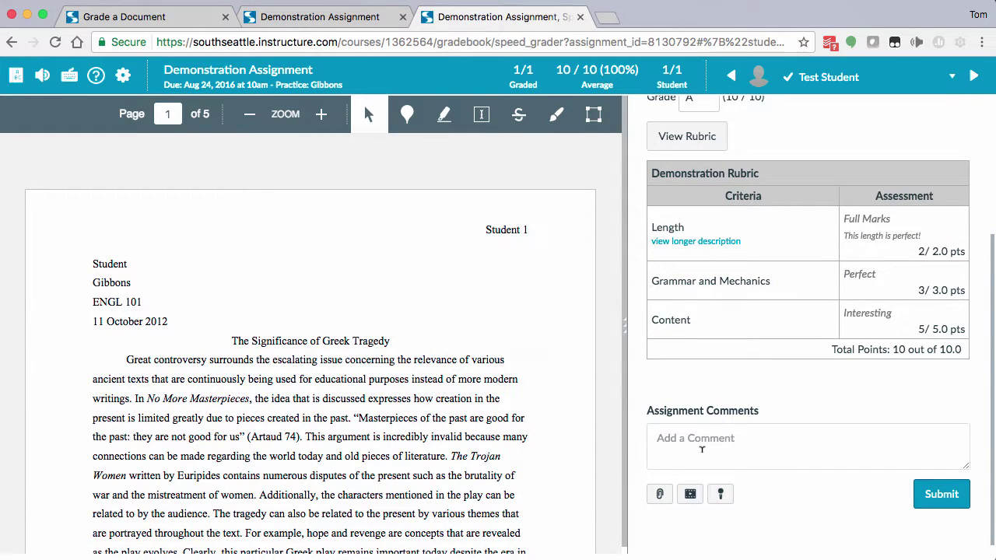
pyautogui.click(702, 450)
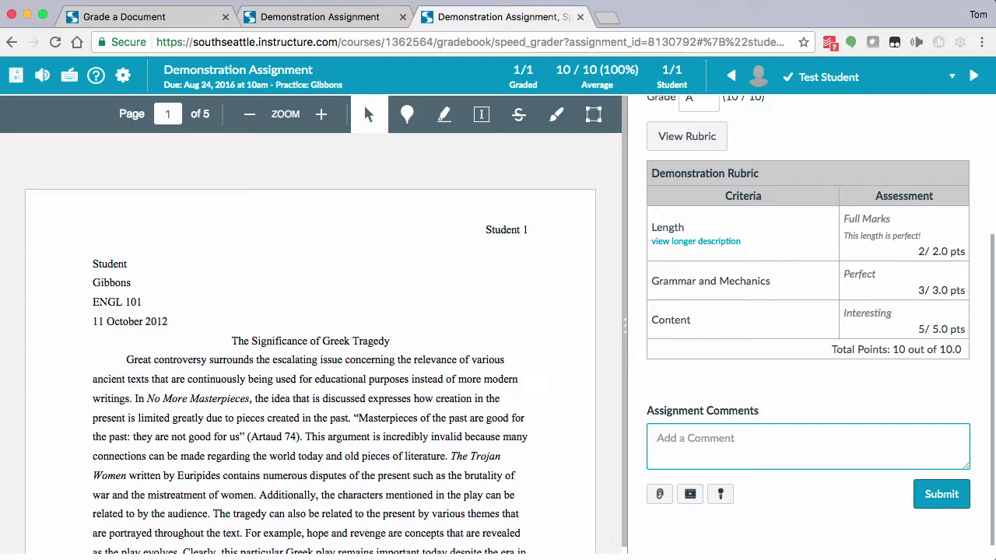
pyautogui.write('Please a')
pyautogui.write('hekc')
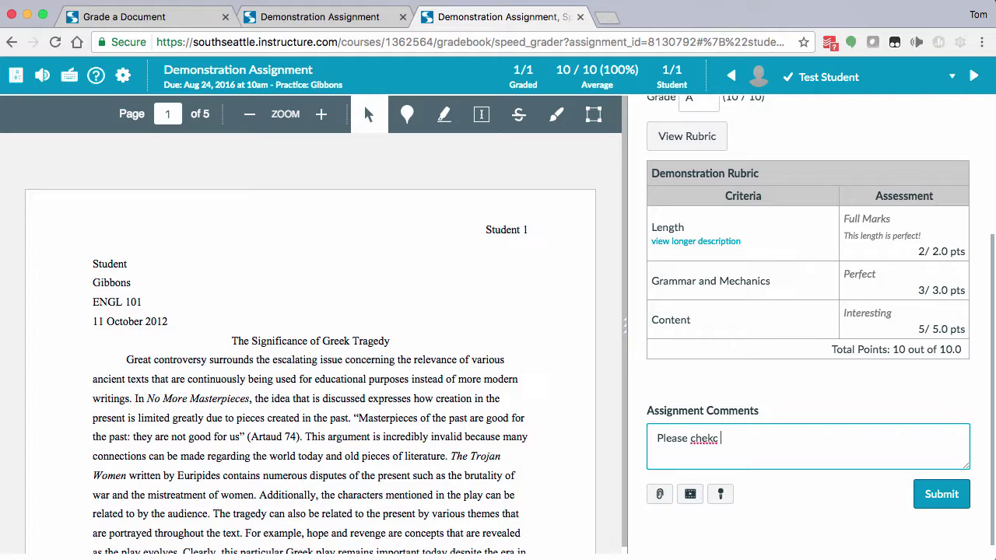
pyautogui.press('BackSpace')
pyautogui.press('BackSpace')
pyautogui.write('ck for my comments in the ')
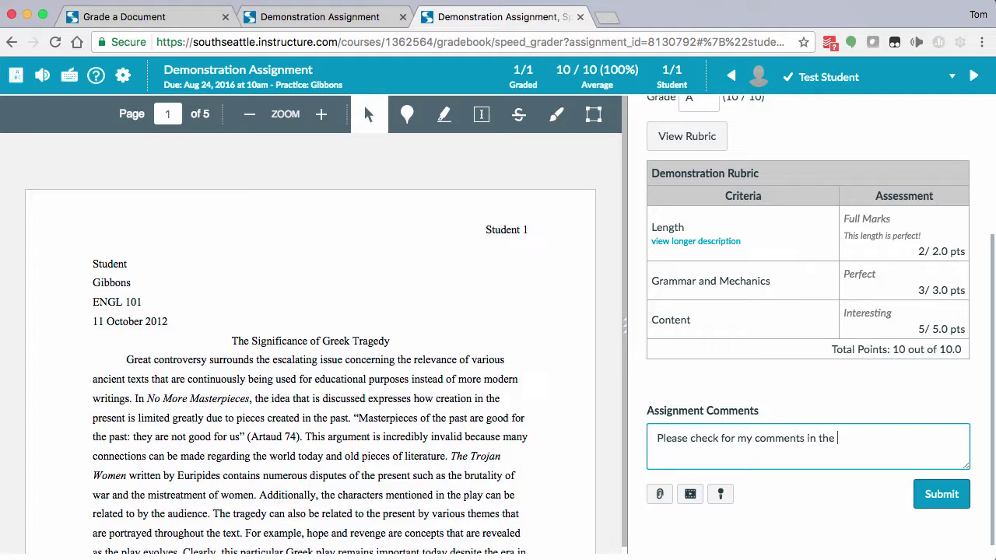
pyautogui.write('document you submitted.')
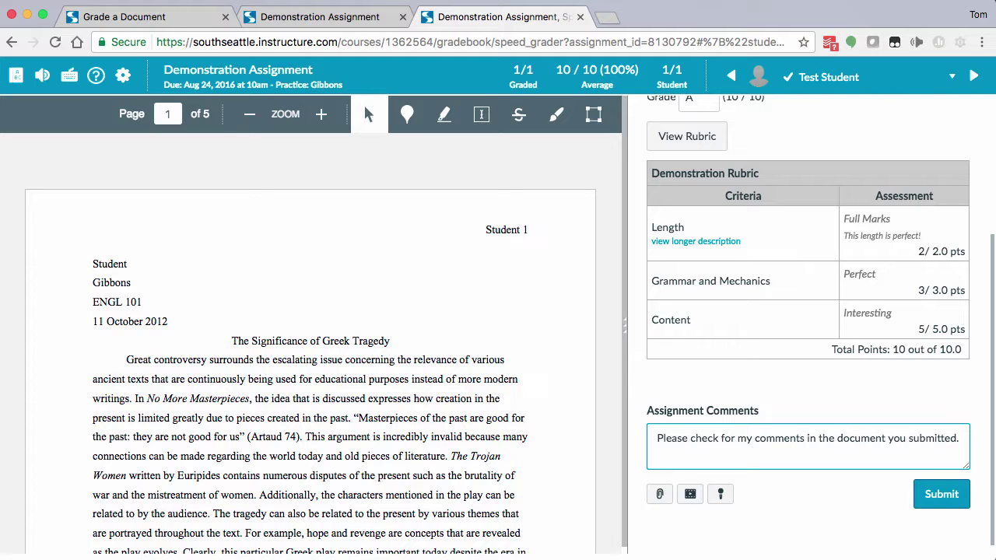
pyautogui.click(939, 502)
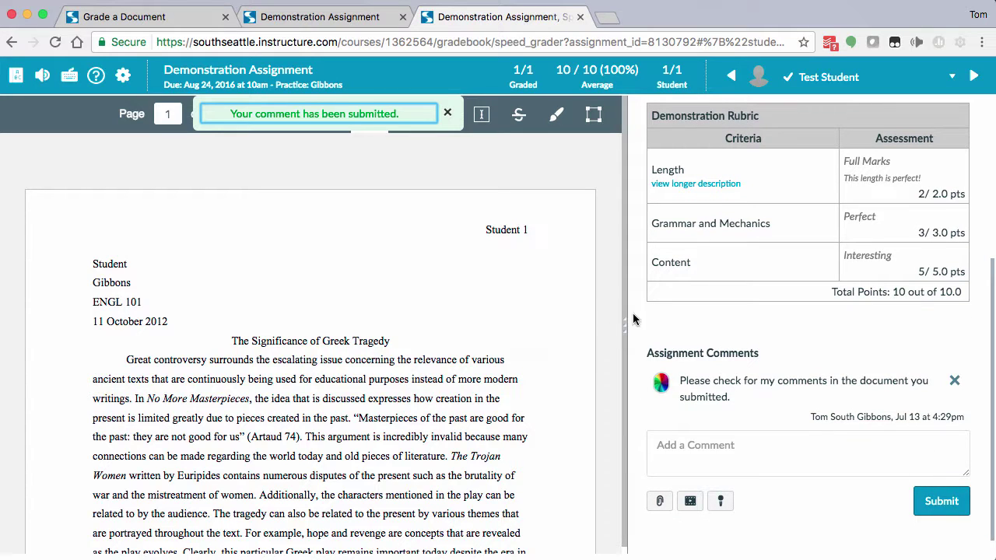
pyautogui.click(188, 17)
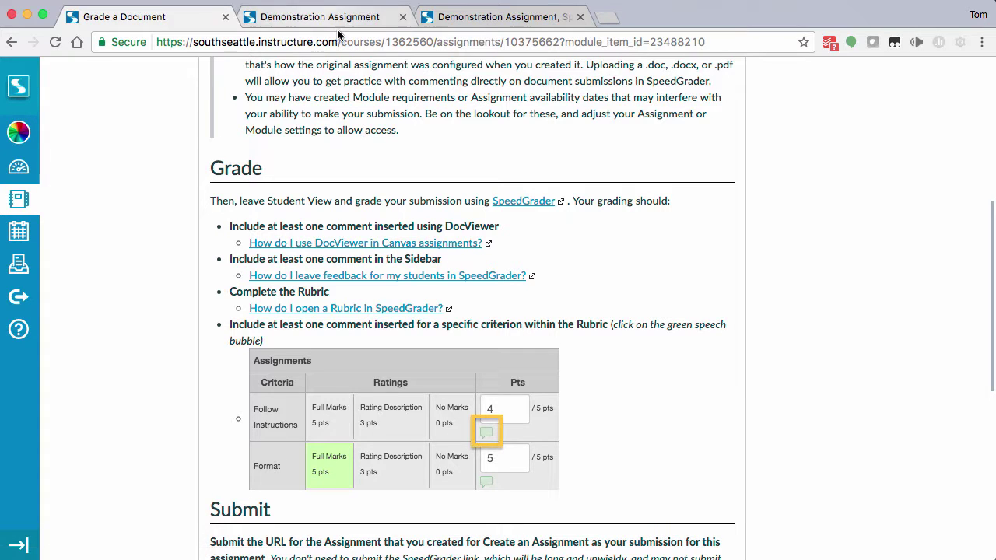
pyautogui.click(459, 23)
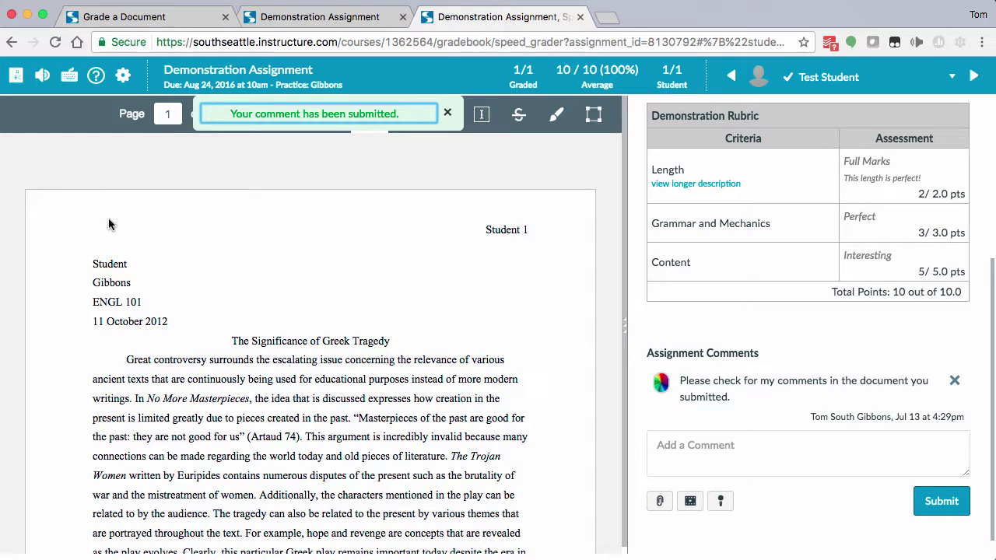
# Step: Pin a point comment reading 'nice spacing!' beside 'Great controversy' in the essay's opening
pyautogui.click(447, 114)
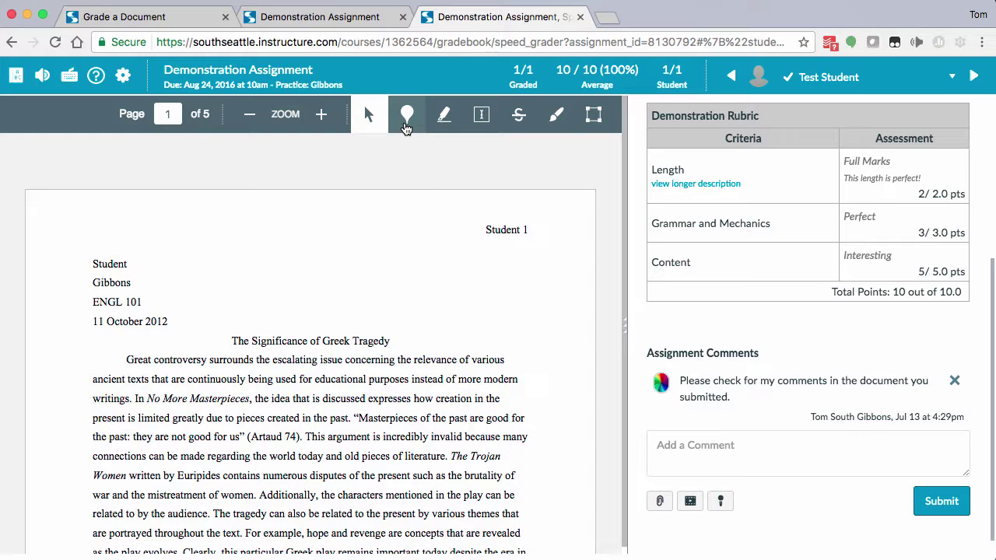
pyautogui.click(405, 116)
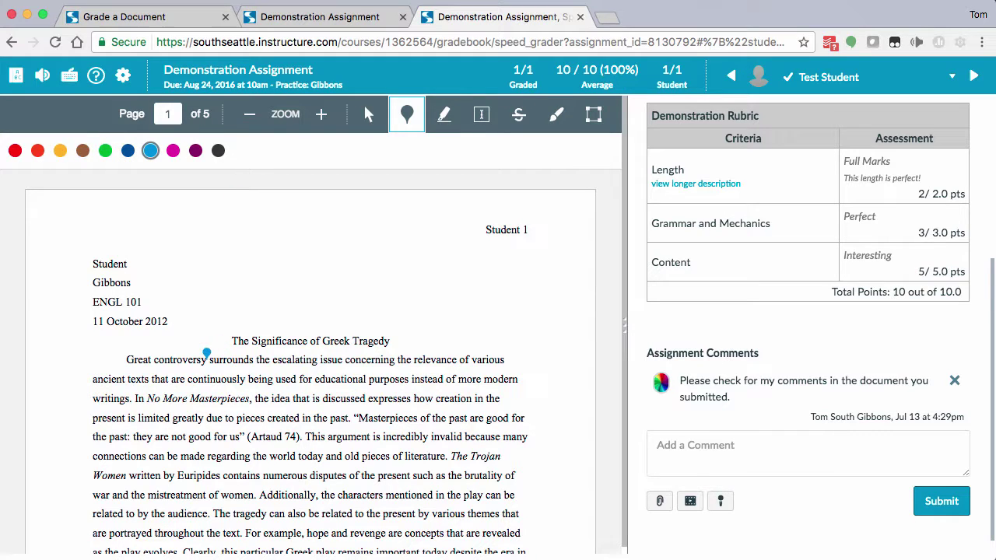
pyautogui.click(207, 351)
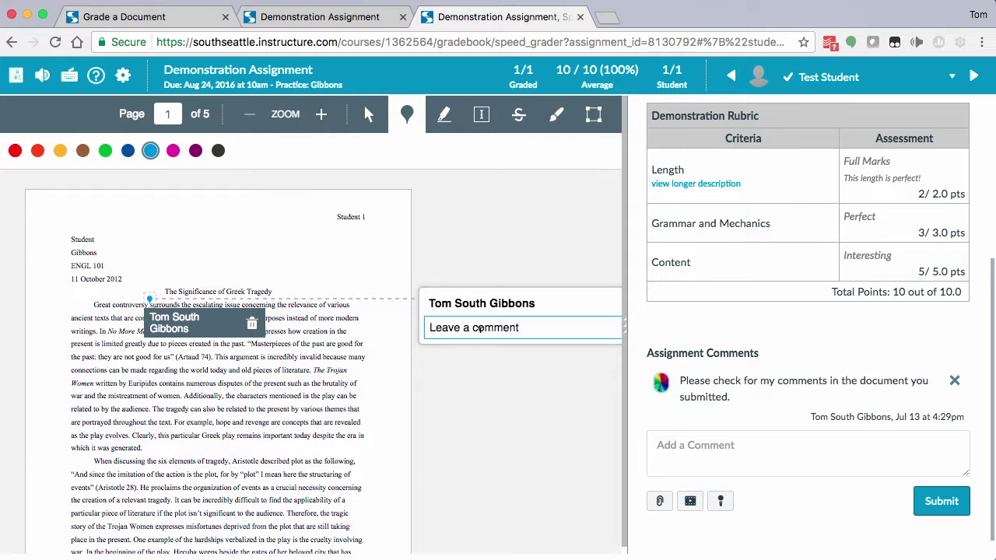
pyautogui.moveTo(627, 334); pyautogui.dragTo(765, 346)
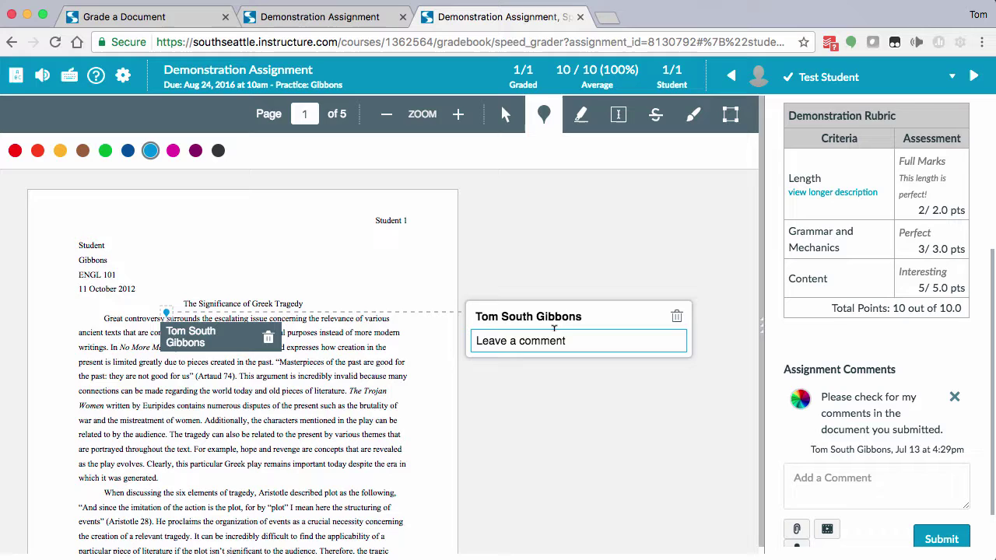
pyautogui.write('nice spacing!')
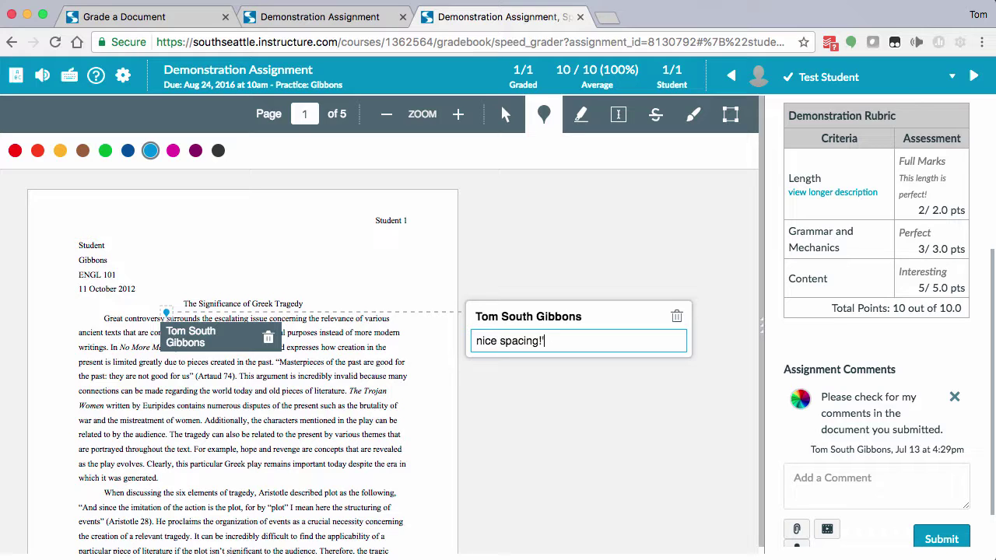
pyautogui.press('Return')
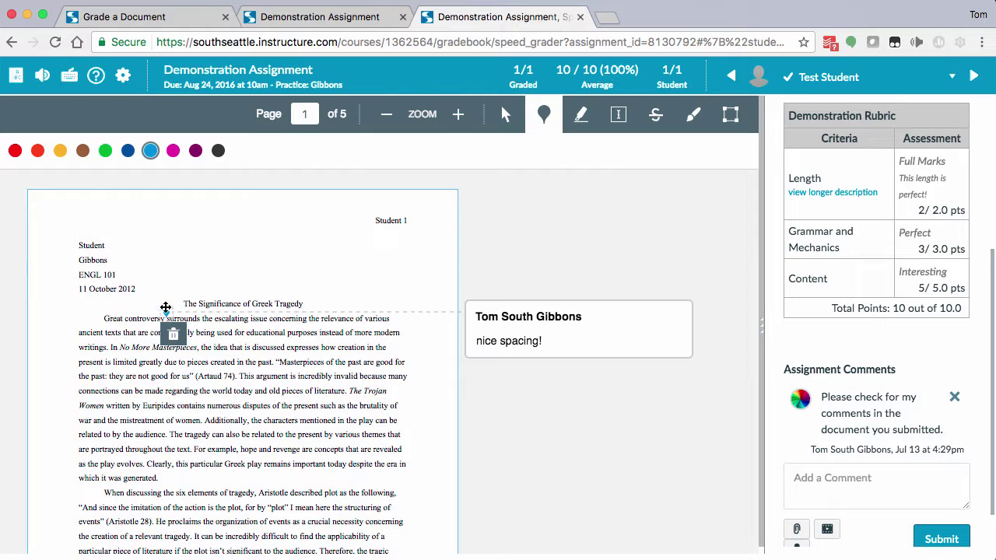
pyautogui.click(633, 316)
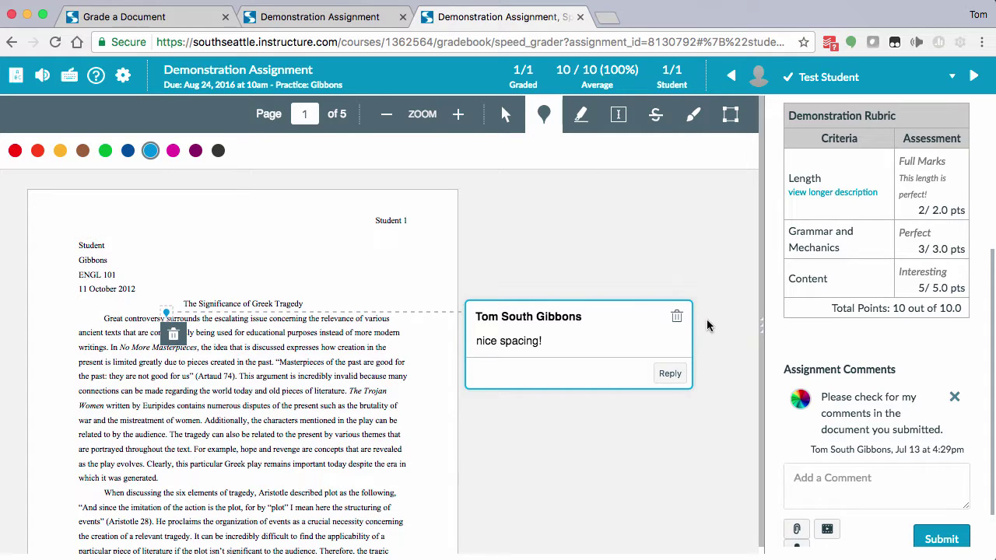
pyautogui.click(645, 235)
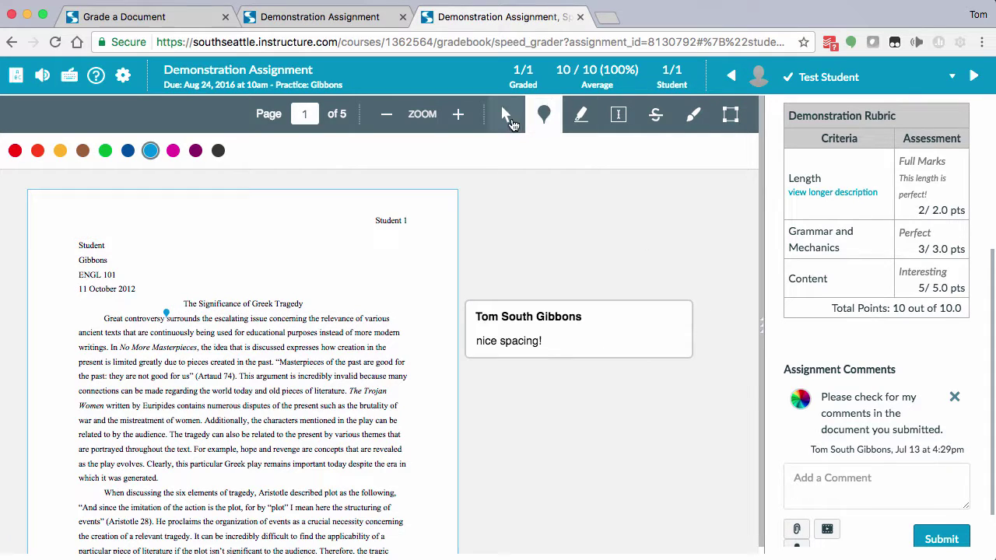
# Step: Highlight the title 'No More Masterpieces' in blue
pyautogui.click(507, 119)
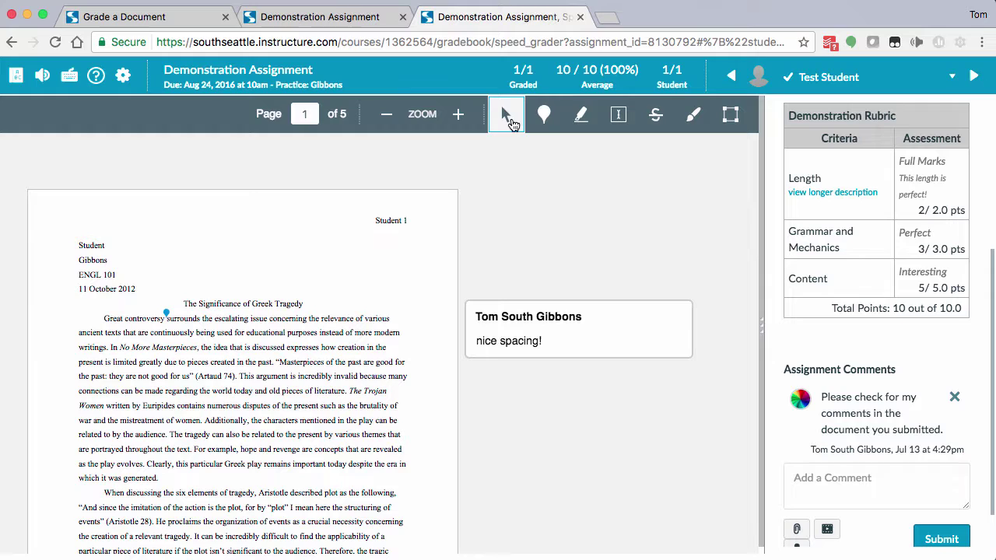
pyautogui.click(582, 119)
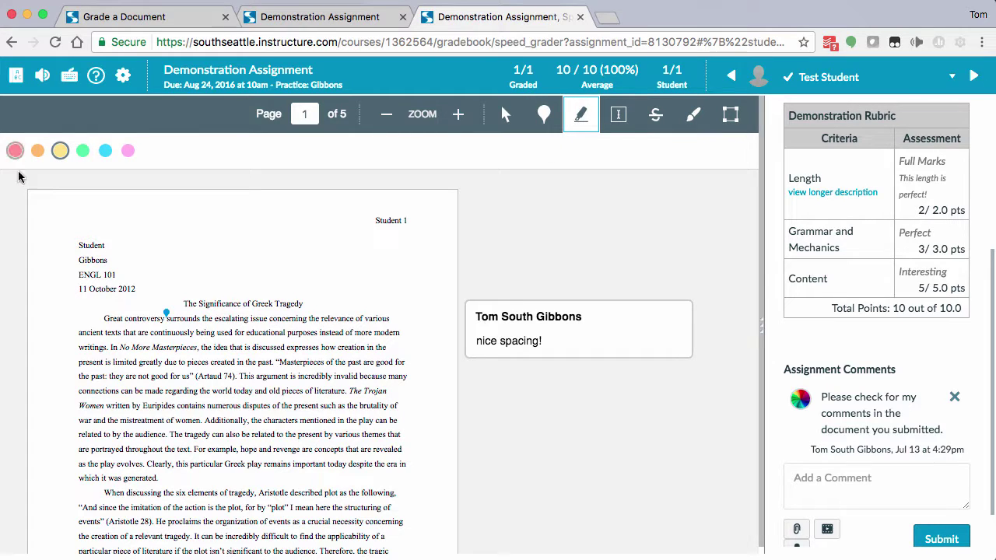
pyautogui.click(104, 151)
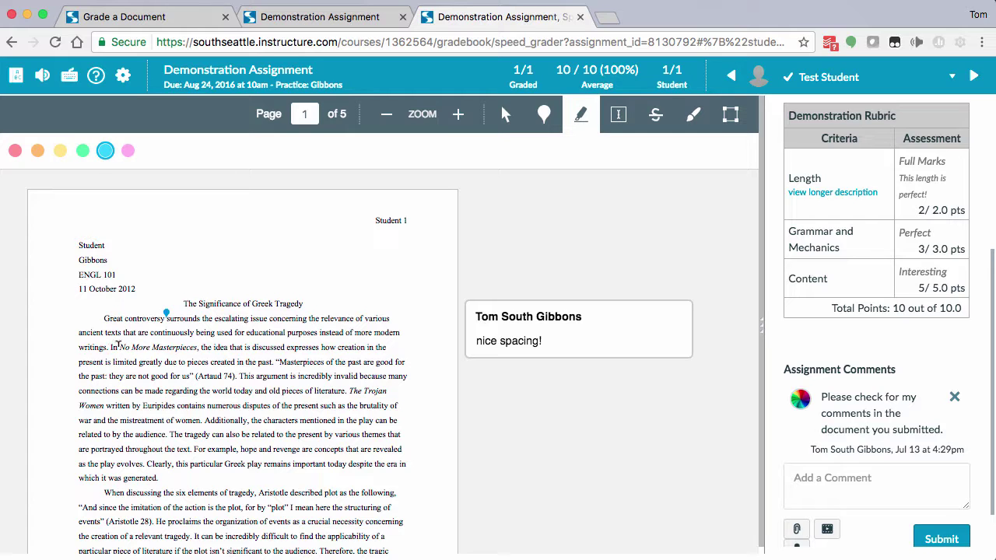
pyautogui.moveTo(119, 347); pyautogui.dragTo(198, 347)
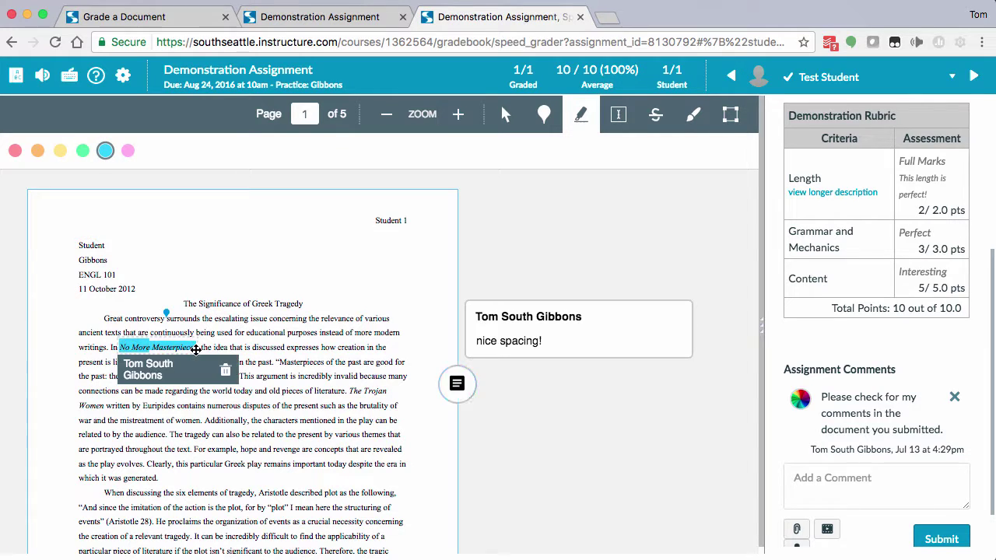
# Step: Attach the comment 'Great Italics!' to the blue highlight
pyautogui.click(456, 384)
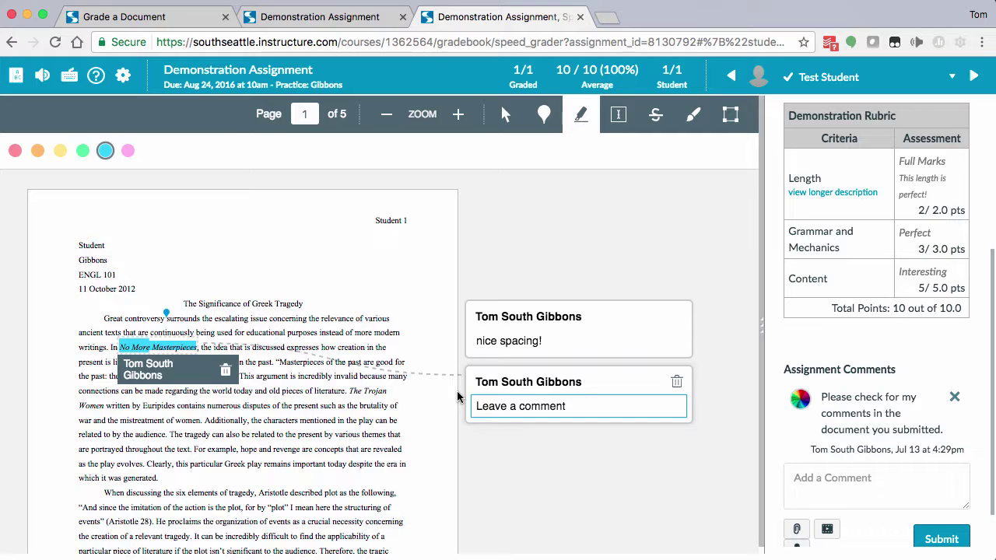
pyautogui.write('G')
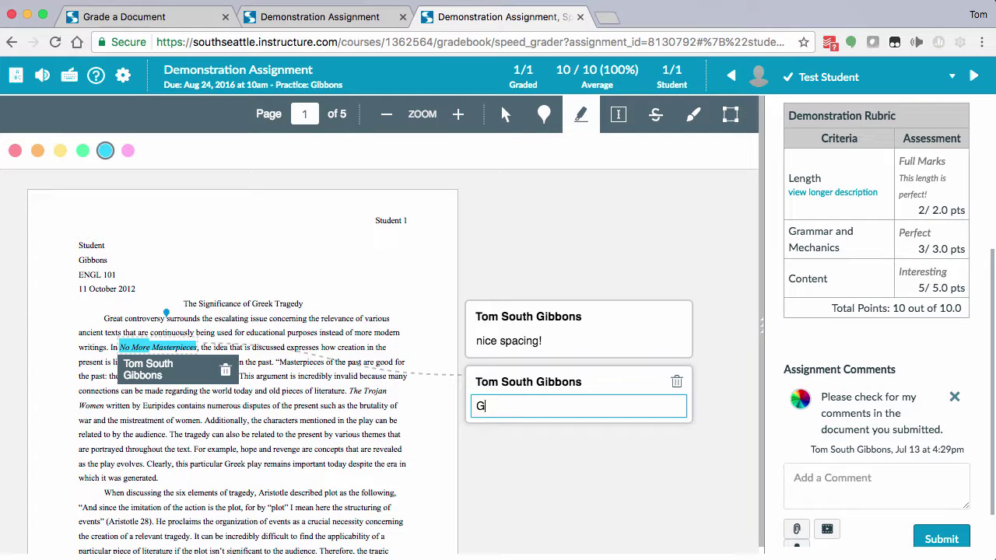
pyautogui.write('reat It')
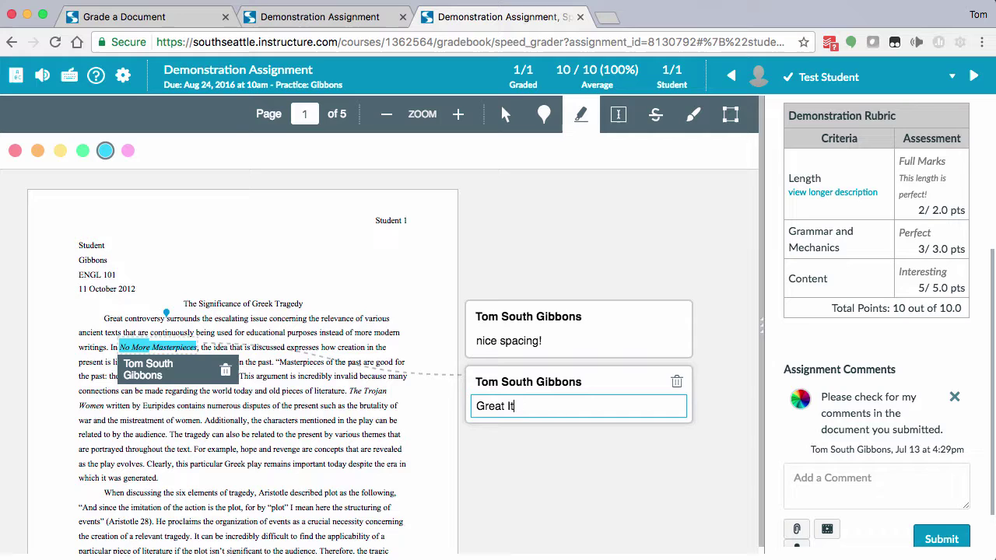
pyautogui.write('alics!')
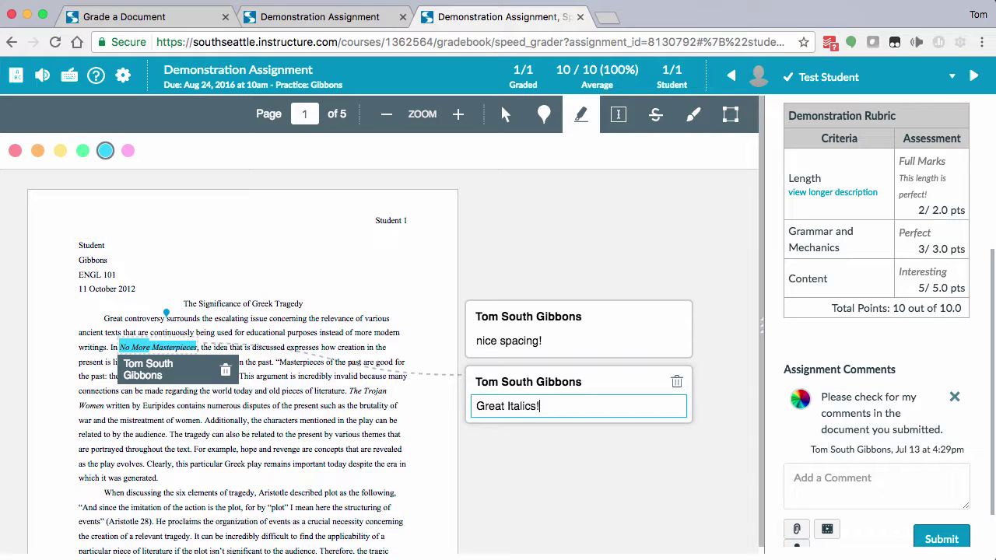
pyautogui.click(637, 265)
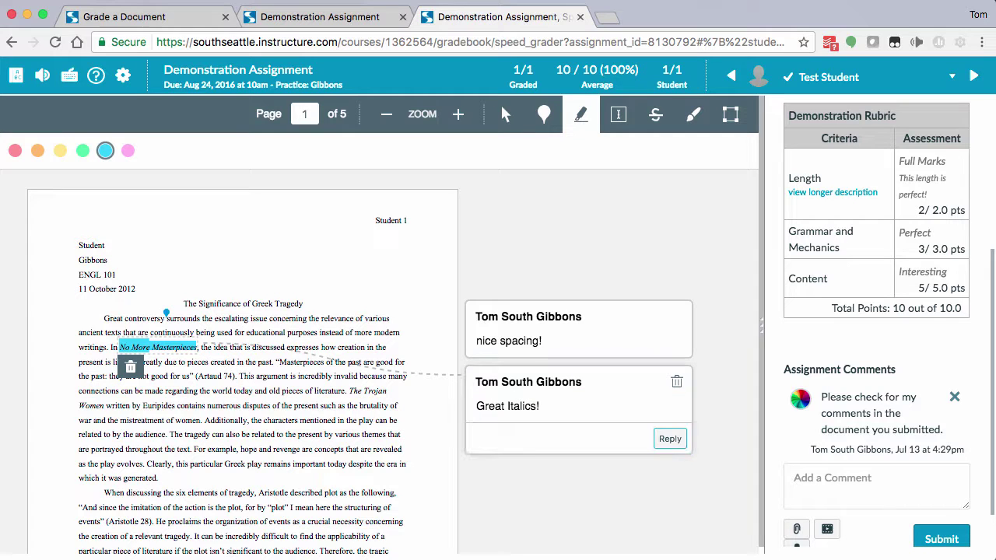
pyautogui.click(640, 265)
pyautogui.click(620, 115)
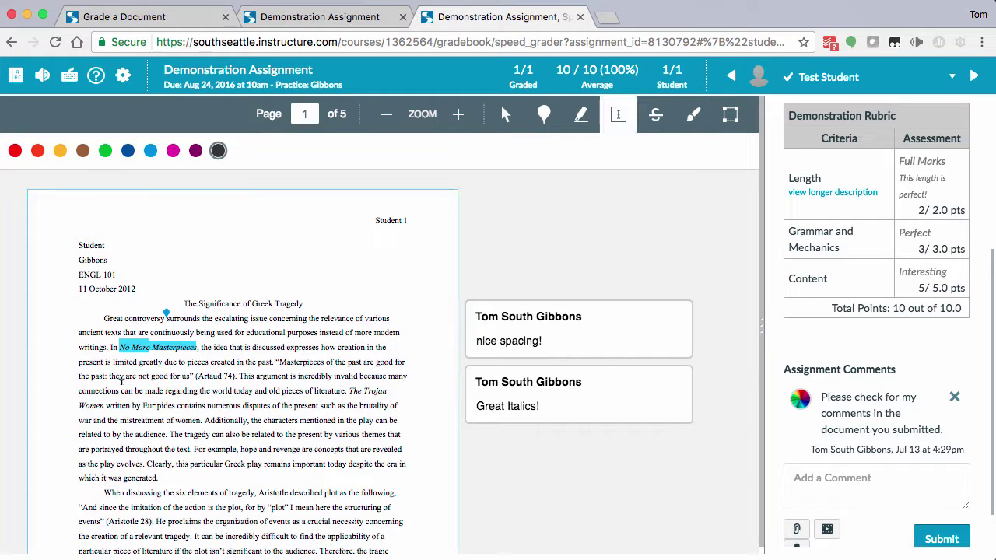
# Step: Add a 'Hi there!' text note near 'not good for us' in the essay
pyautogui.click(147, 381)
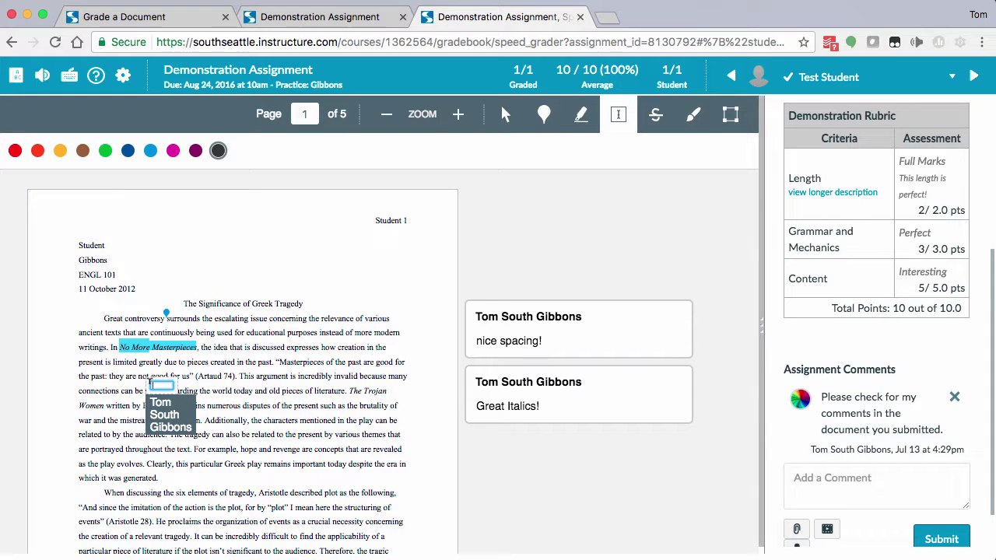
pyautogui.write('Hi there!')
pyautogui.press('Return')
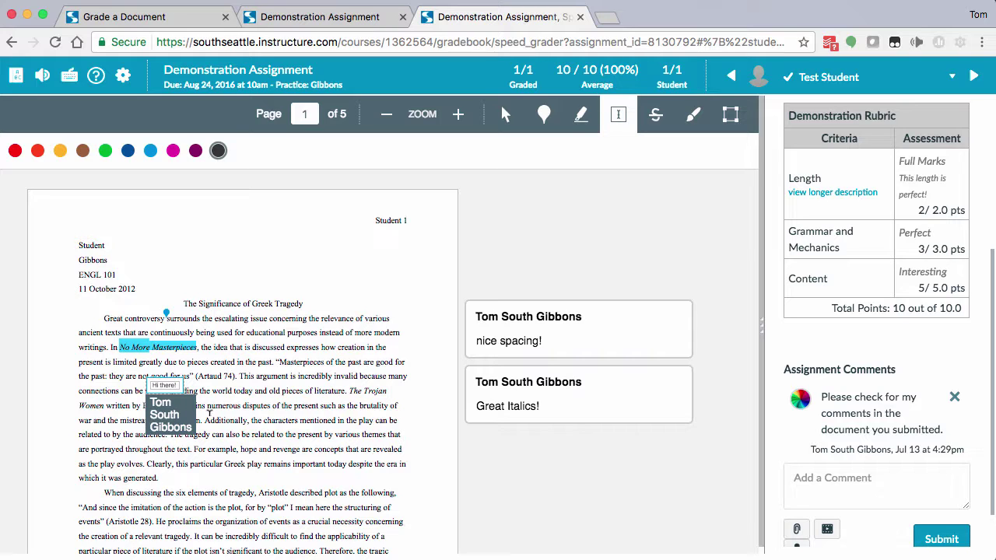
pyautogui.click(350, 465)
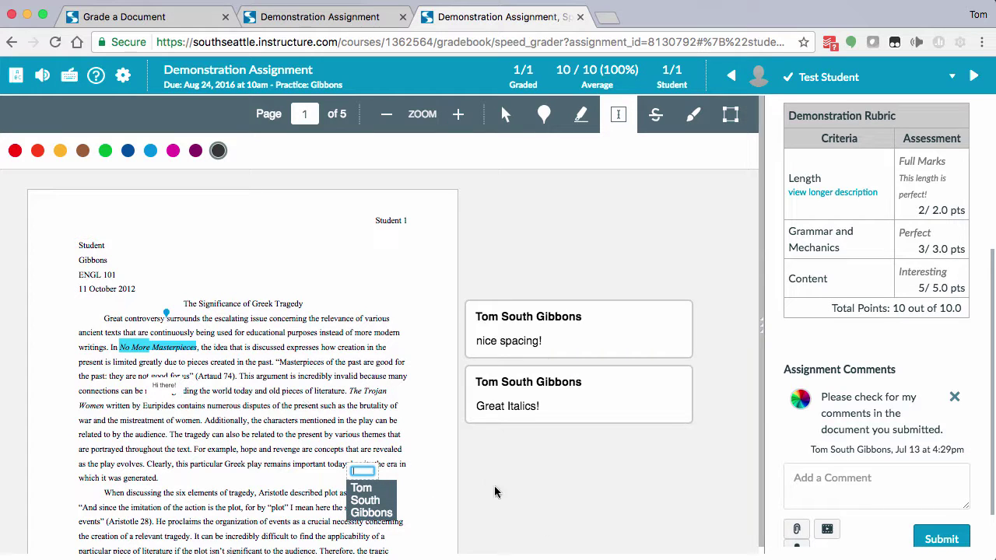
pyautogui.click(526, 494)
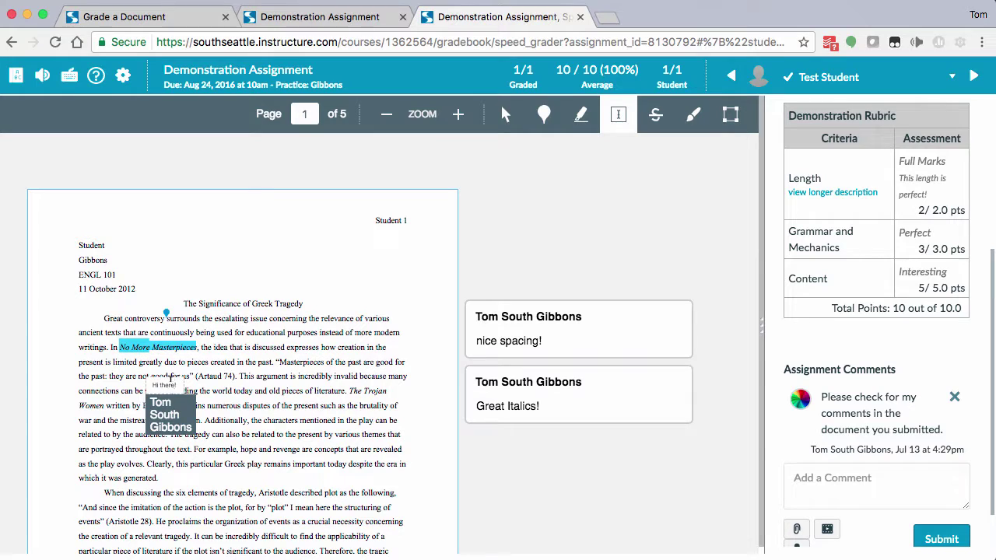
# Step: Delete the 'Hi there!' note annotation, confirming the removal
pyautogui.click(173, 390)
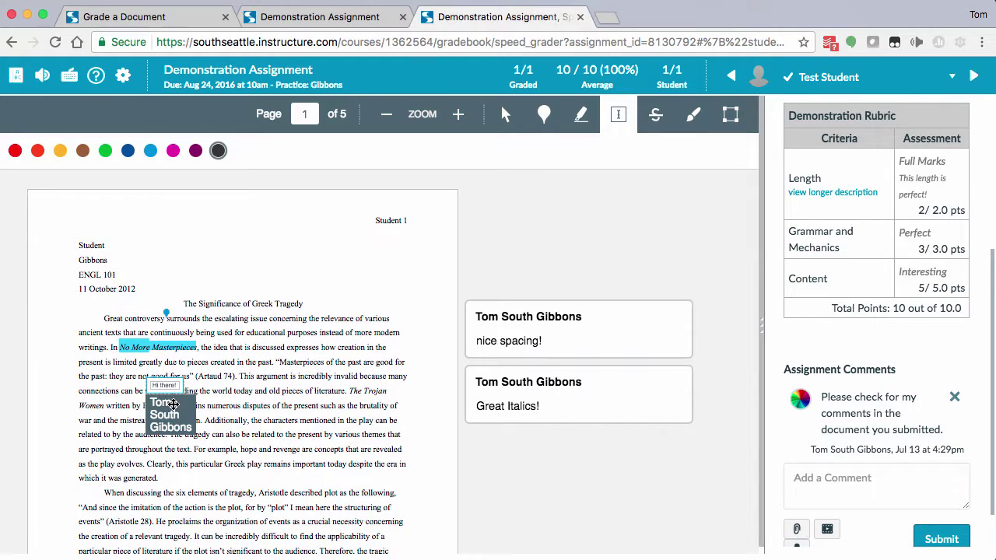
pyautogui.press('BackSpace')
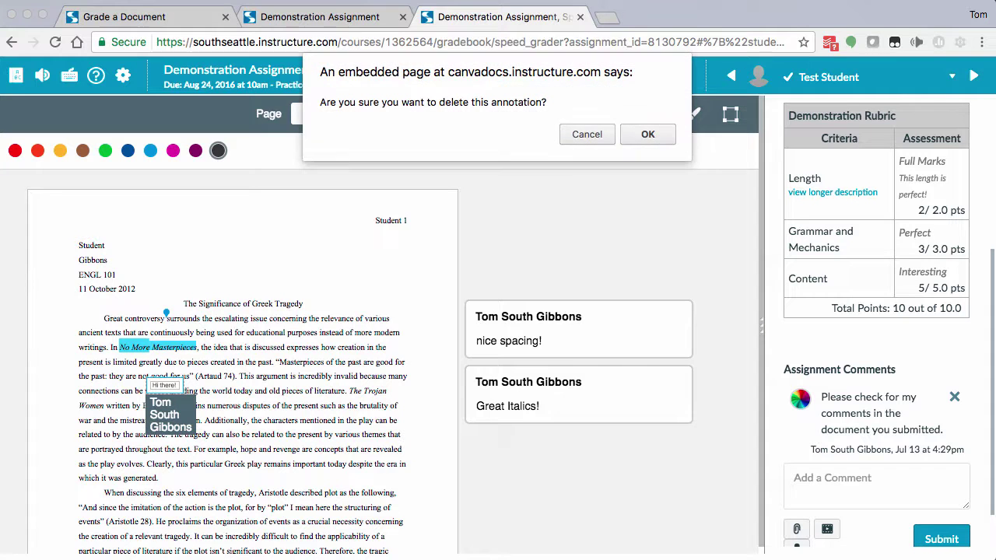
pyautogui.click(648, 135)
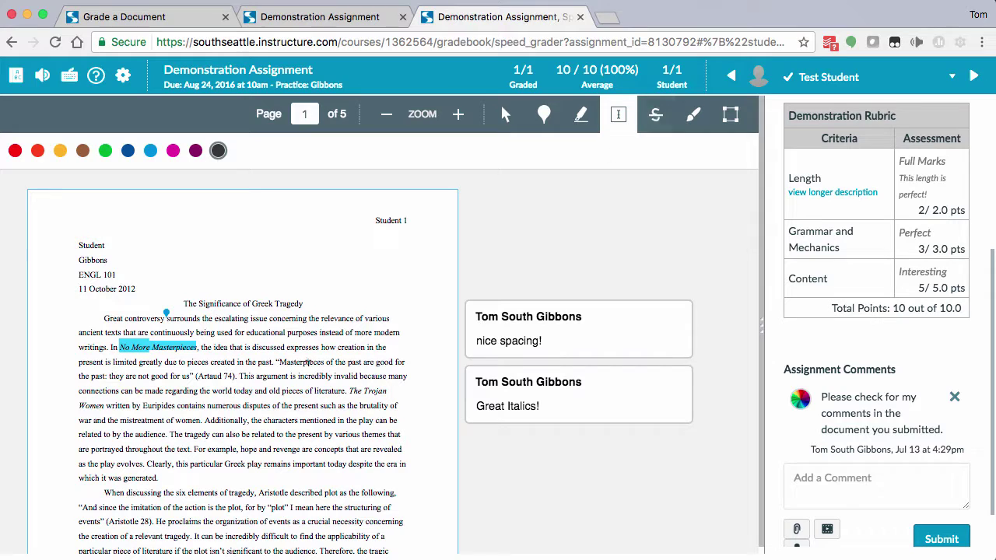
pyautogui.click(655, 114)
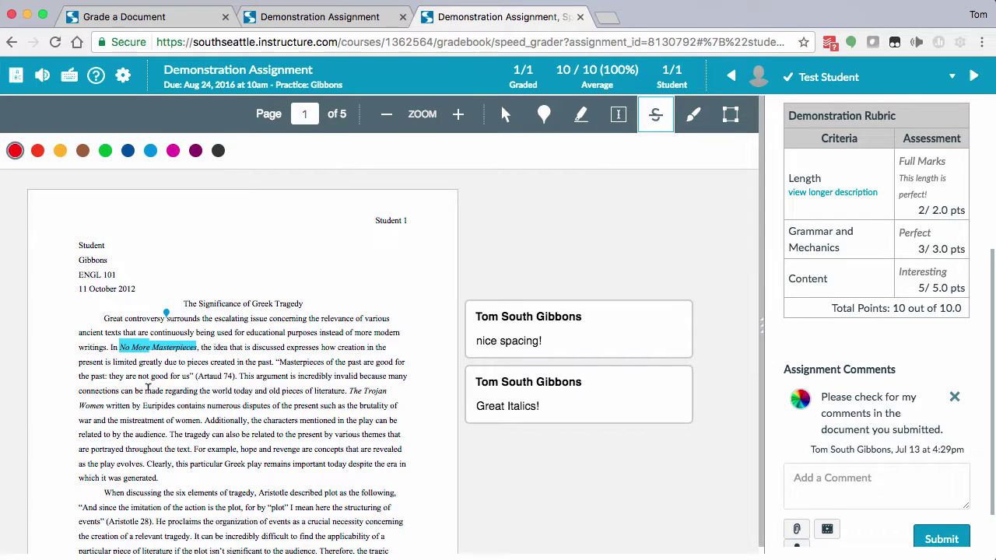
pyautogui.moveTo(145, 388); pyautogui.dragTo(323, 391)
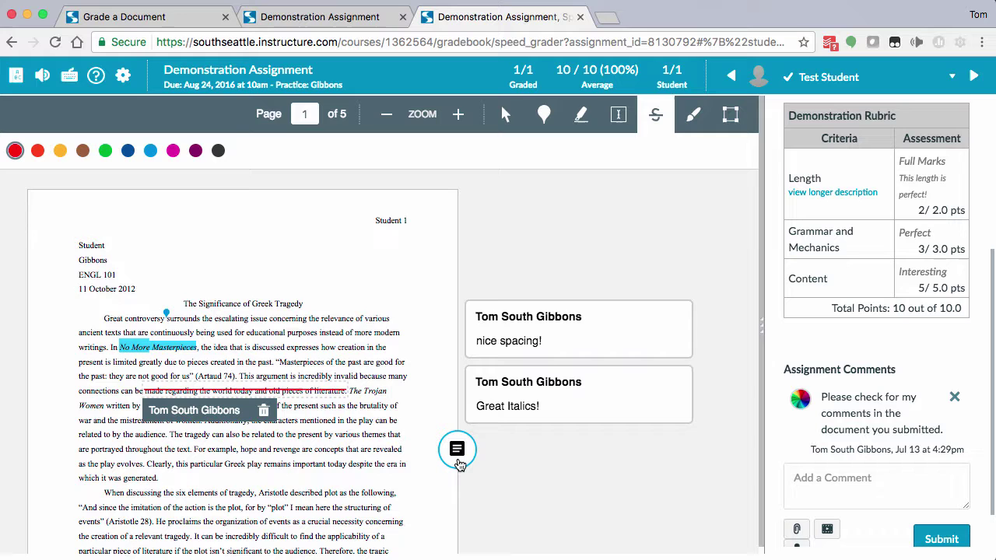
pyautogui.click(565, 502)
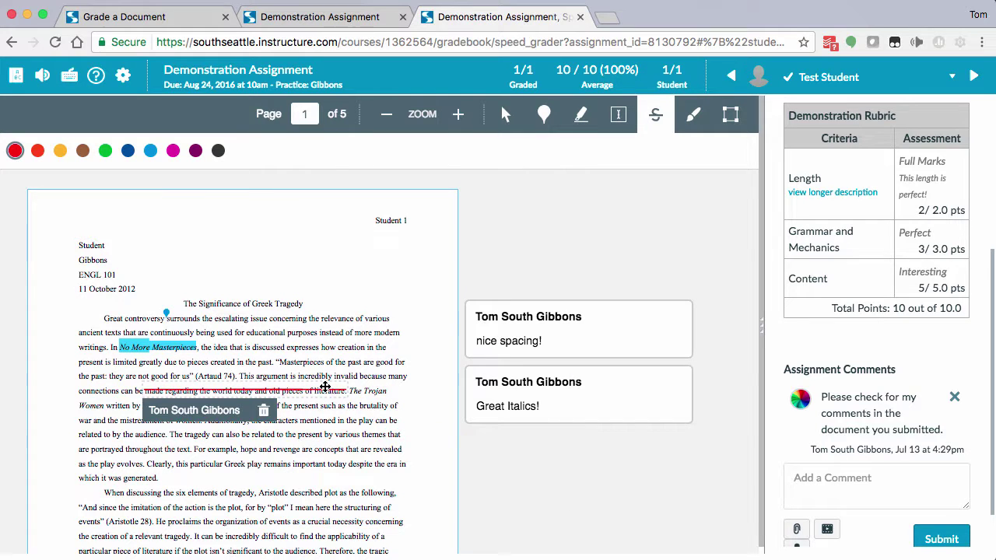
pyautogui.click(263, 411)
pyautogui.click(643, 134)
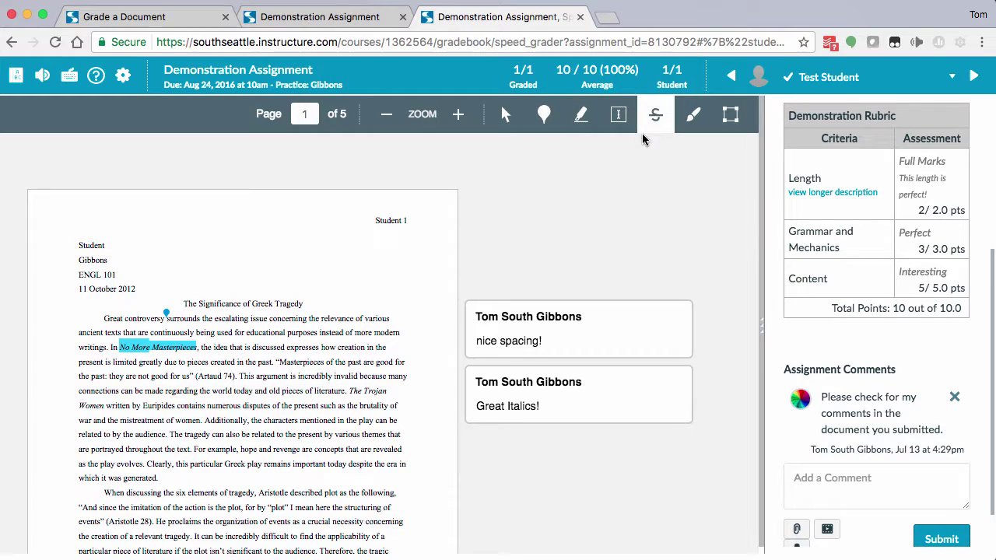
pyautogui.click(695, 126)
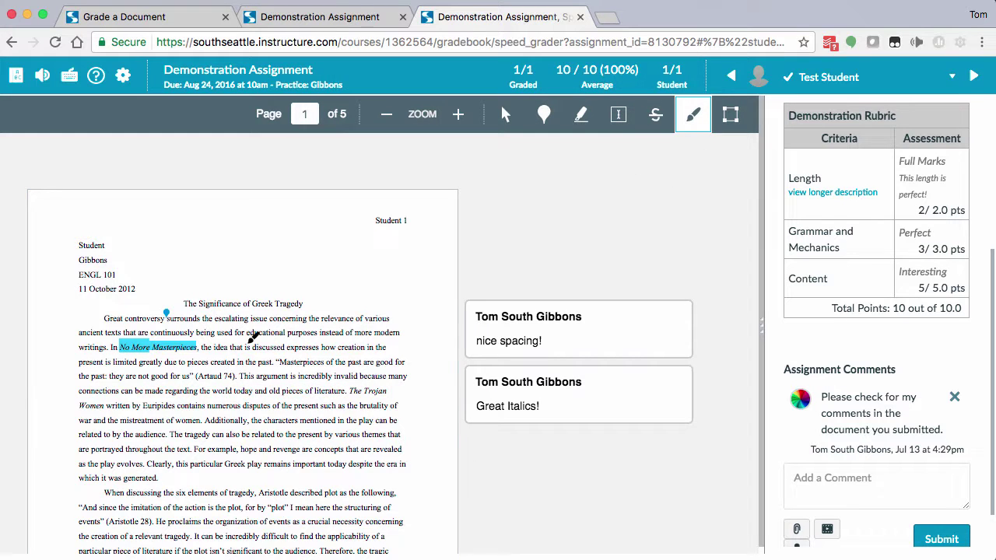
pyautogui.moveTo(221, 380)
pyautogui.mouseDown()
pyautogui.moveTo(262, 425)
pyautogui.moveTo(331, 319)
pyautogui.mouseUp()
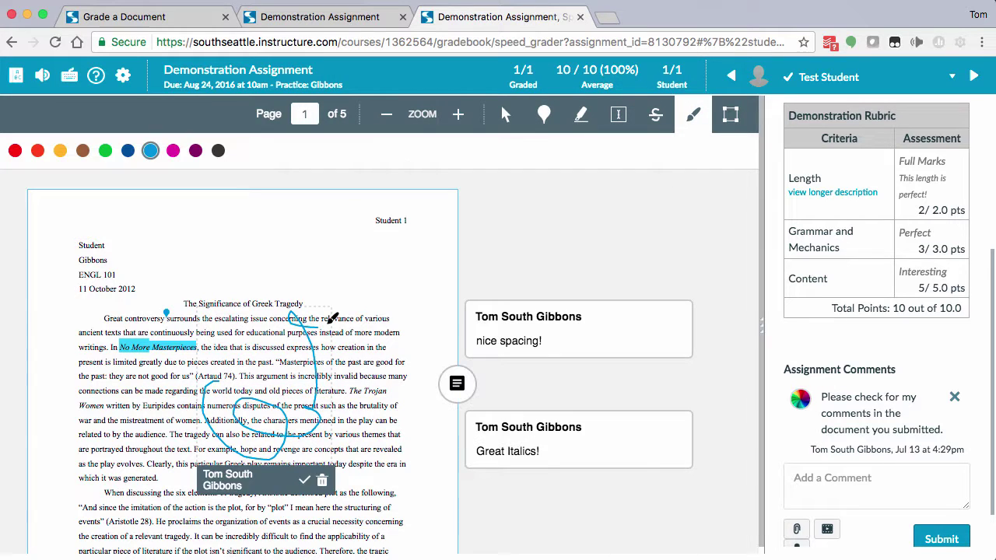
pyautogui.click(322, 480)
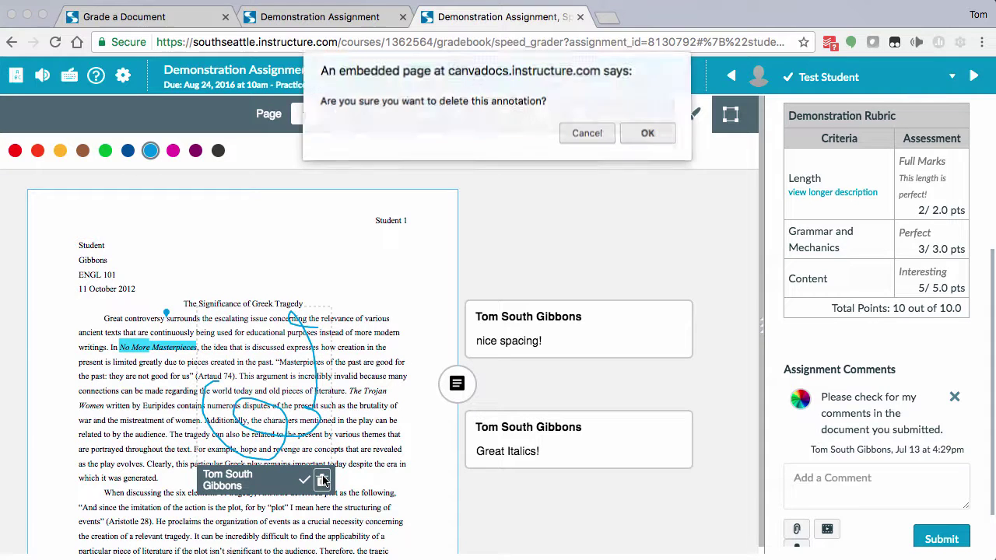
pyautogui.click(646, 133)
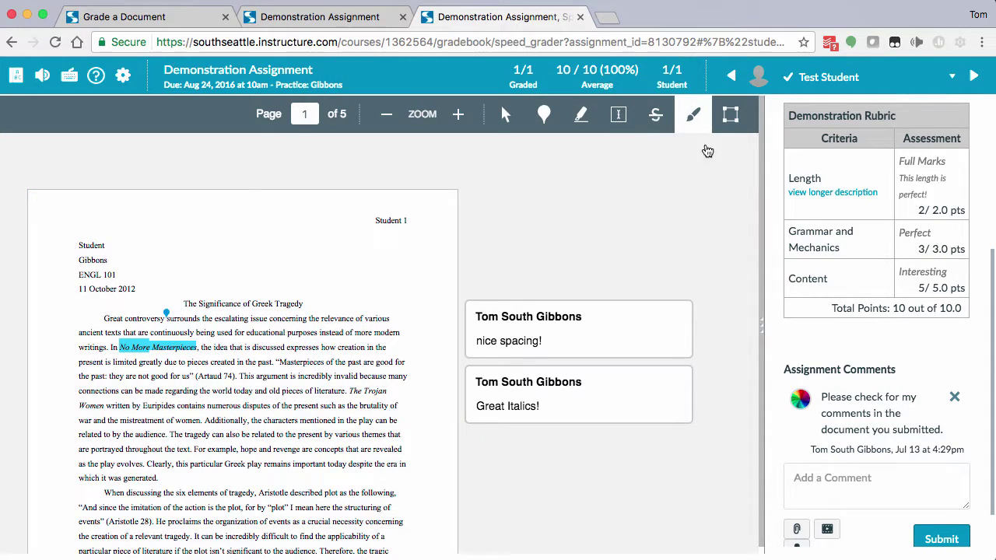
pyautogui.click(730, 117)
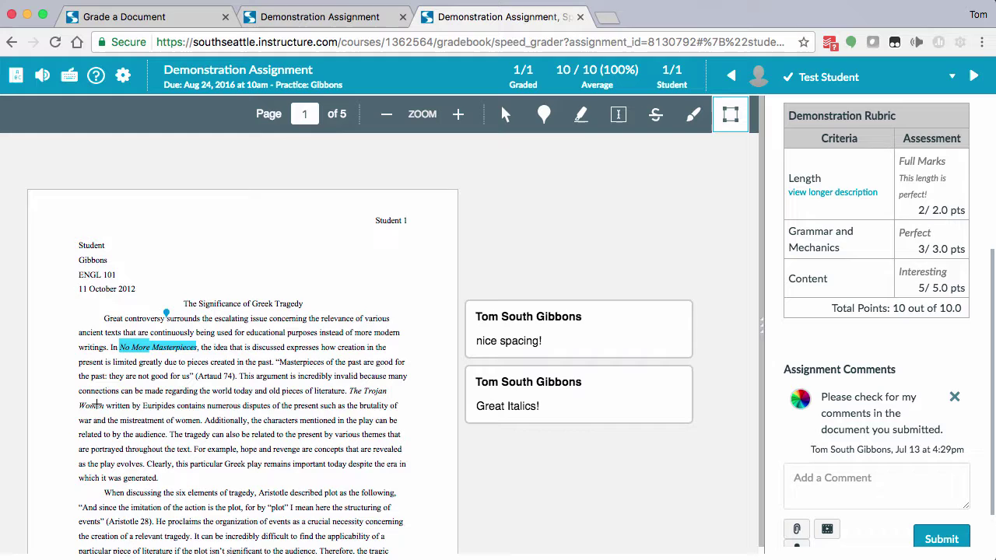
pyautogui.moveTo(95, 403)
pyautogui.mouseDown()
pyautogui.moveTo(251, 515)
pyautogui.moveTo(316, 528)
pyautogui.moveTo(394, 525)
pyautogui.moveTo(383, 524)
pyautogui.mouseUp()
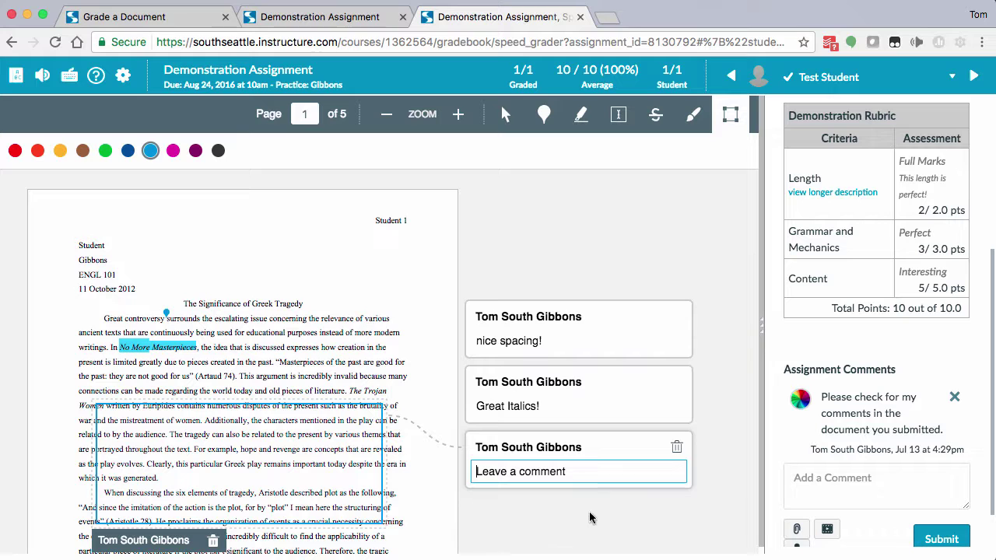
pyautogui.click(676, 447)
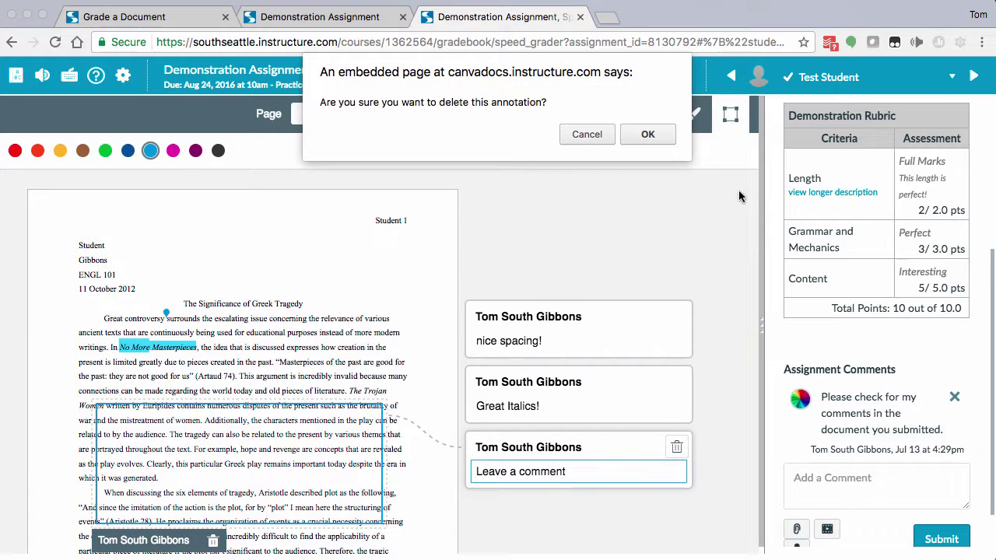
pyautogui.click(645, 135)
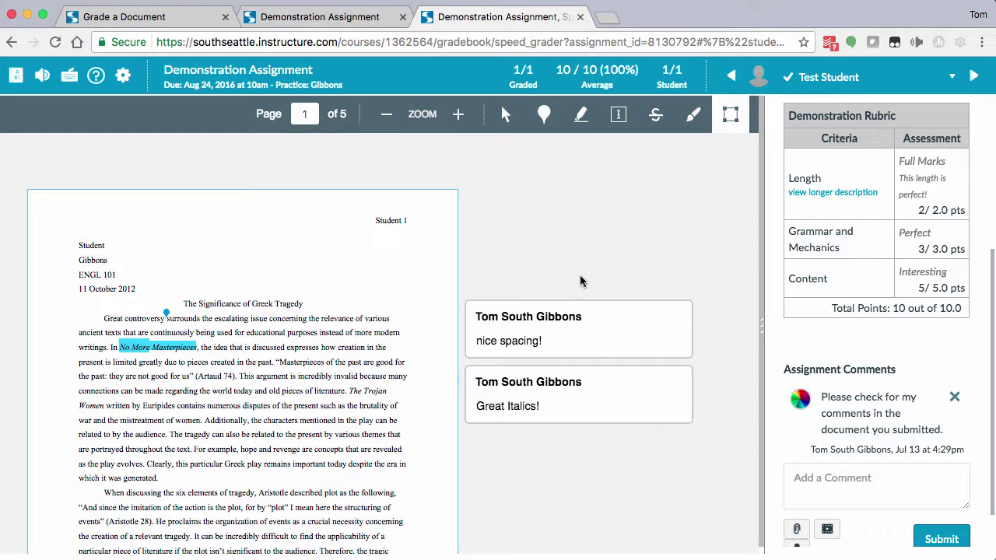
pyautogui.click(125, 16)
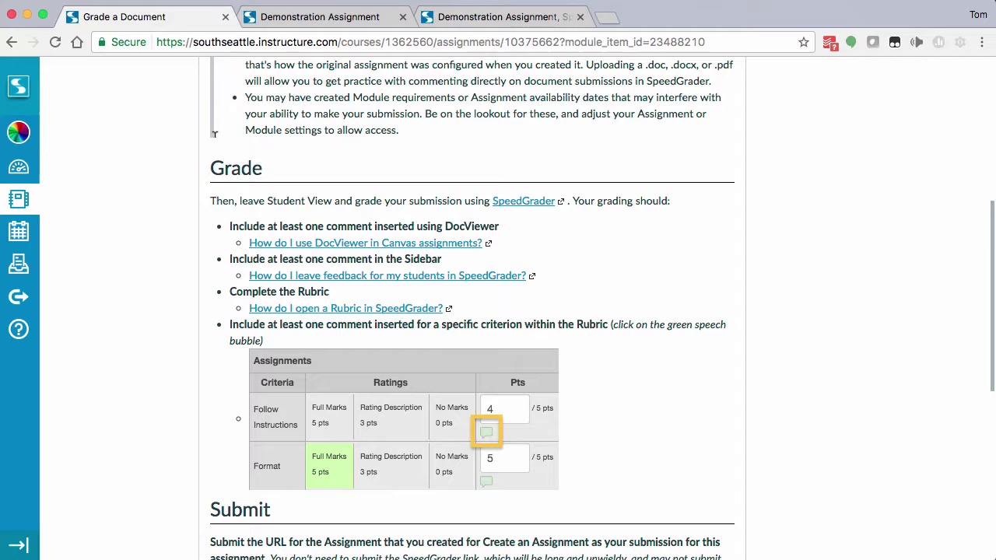
pyautogui.scroll(-3, 613, 281)
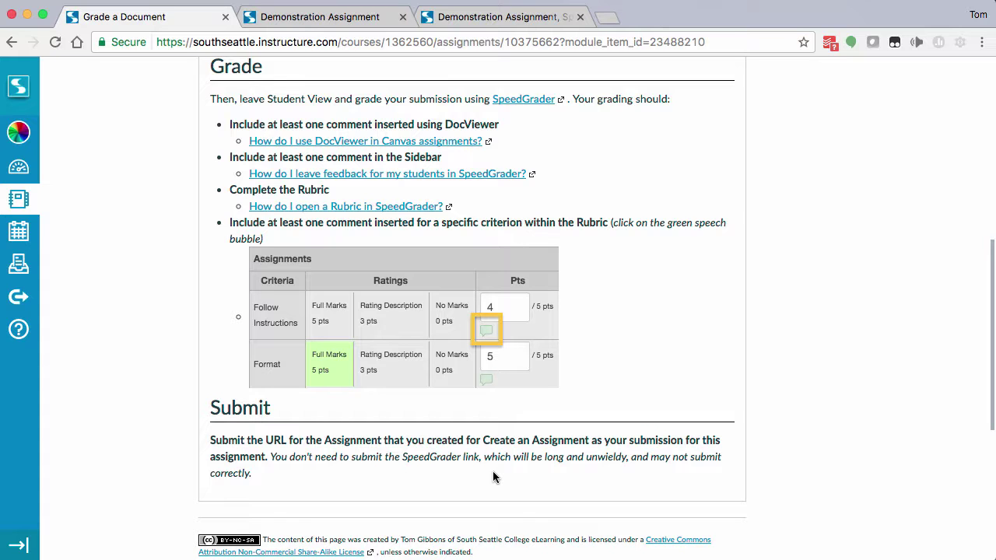
pyautogui.click(484, 18)
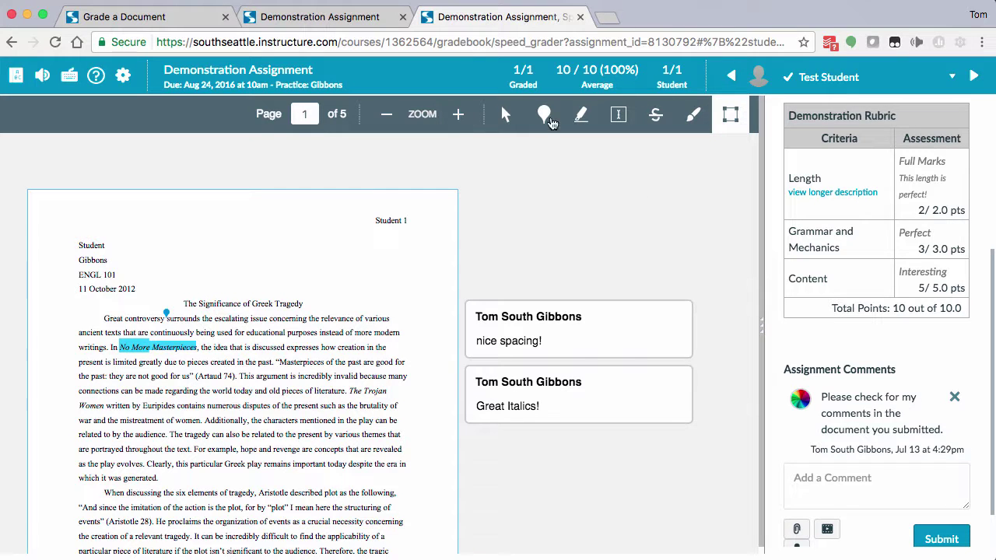
pyautogui.click(503, 43)
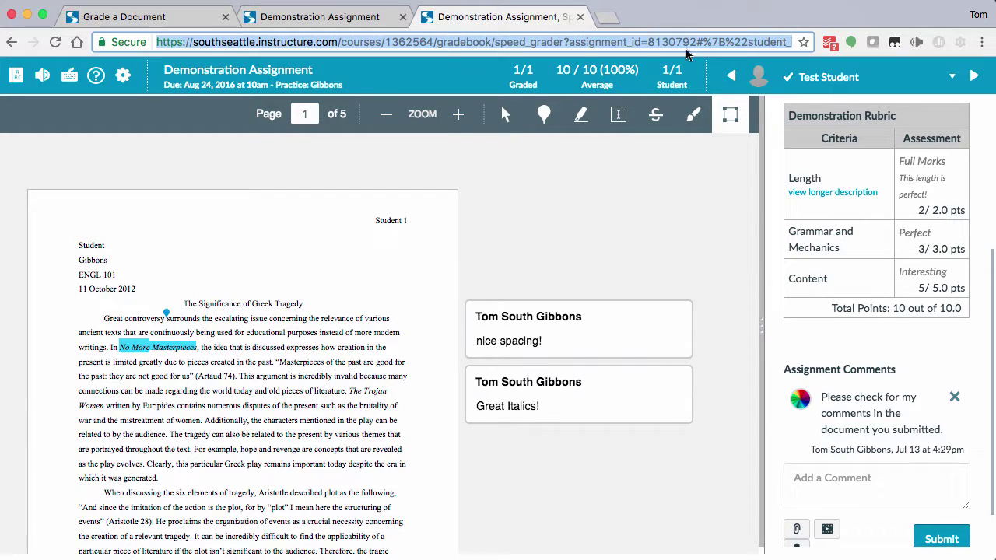
# Step: Copy the Demonstration Assignment page's web address and return to Grade a Document
pyautogui.click(276, 17)
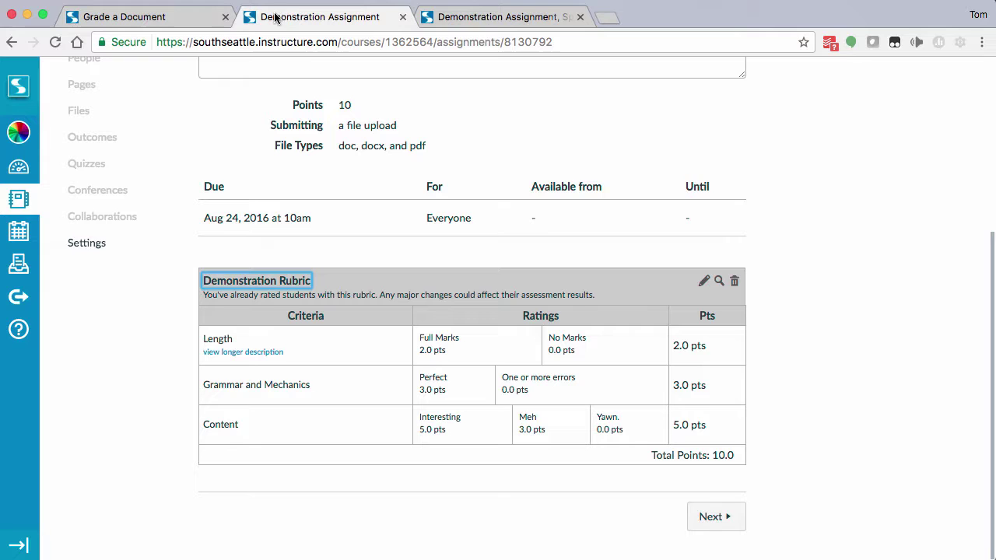
pyautogui.click(350, 43)
pyautogui.hotkey('ctrl', 'c')
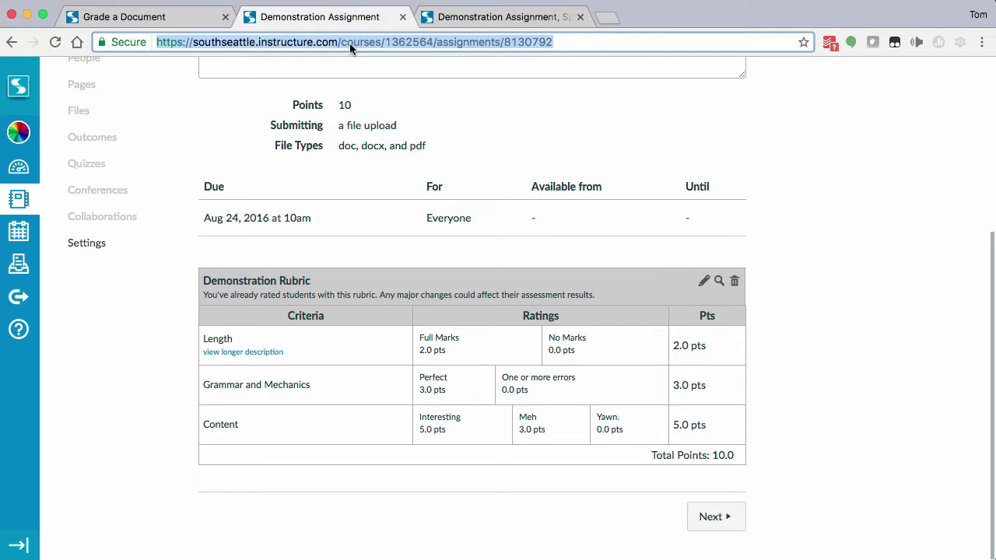
pyautogui.click(179, 16)
pyautogui.scroll(-3, 560, 251)
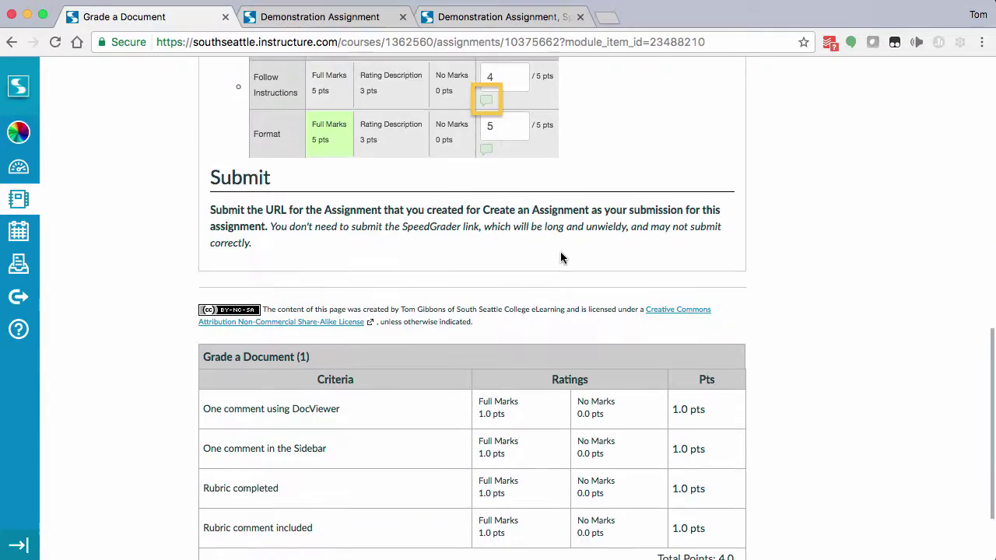
pyautogui.scroll(9, 560, 252)
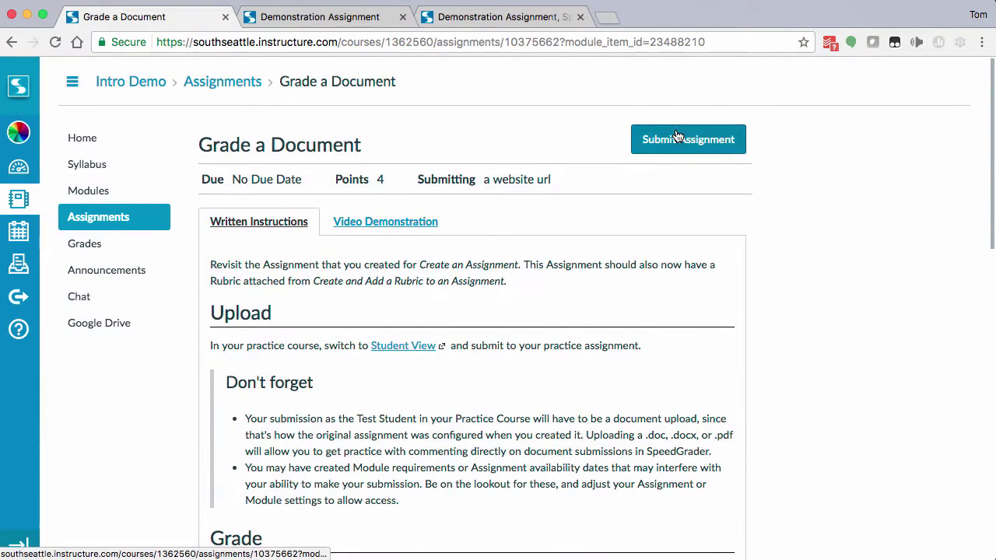
# Step: Paste the address into Grade a Document's Website URL field and submit it
pyautogui.click(676, 134)
pyautogui.click(384, 128)
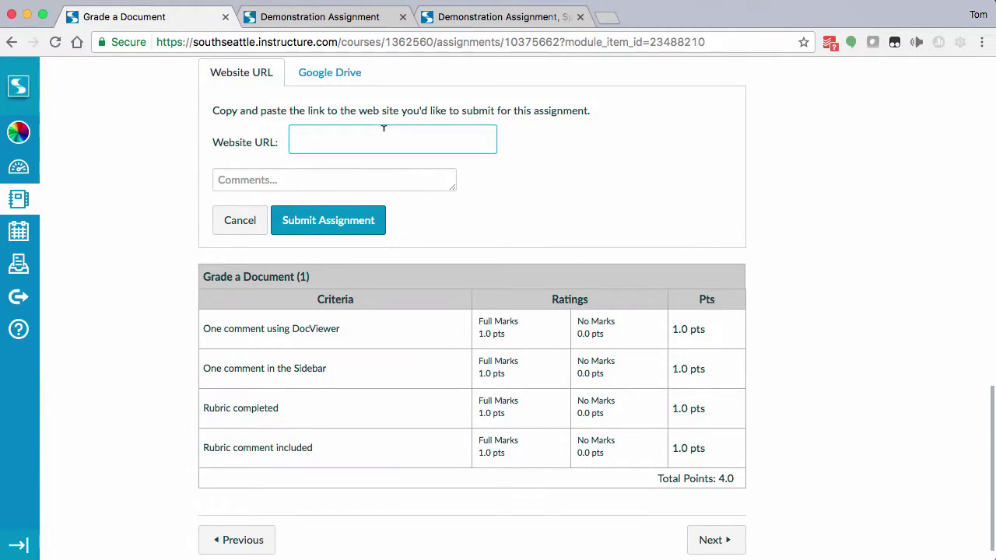
pyautogui.hotkey('ctrl', 'v')
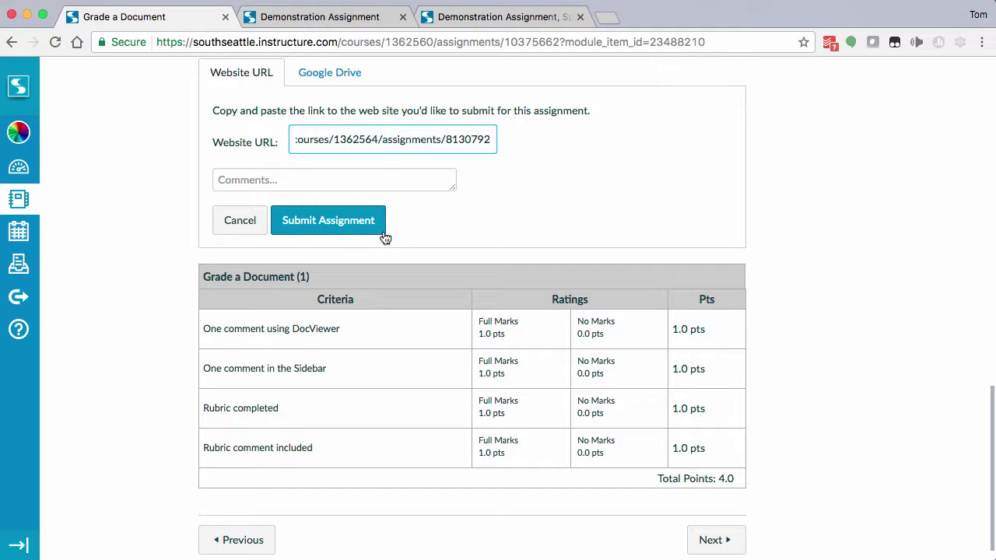
pyautogui.click(348, 224)
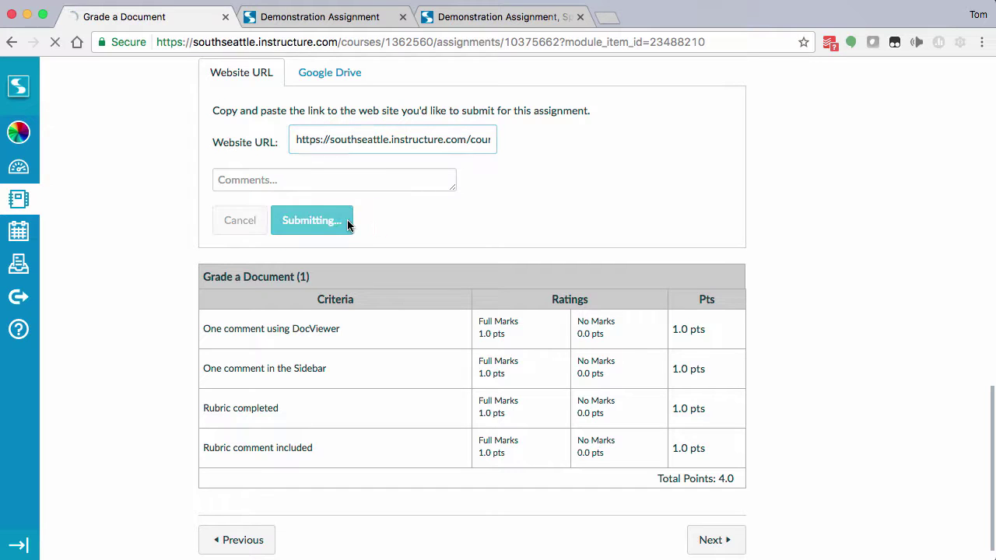